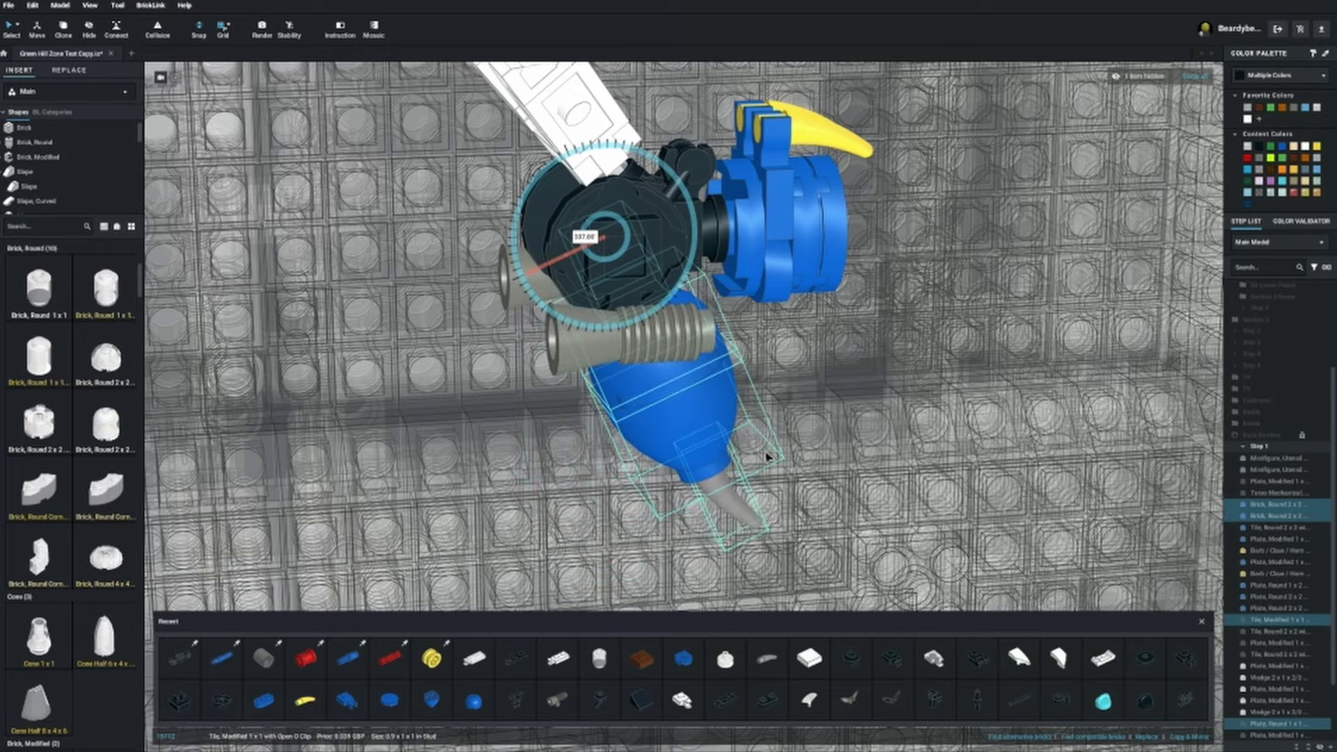
Inspect the Buzz Bomber's blue parts and the black round tile with open stud from several angles
{"action": "scroll", "coordinate": [790, 475], "scroll_direction": "up", "scroll_amount": 5}
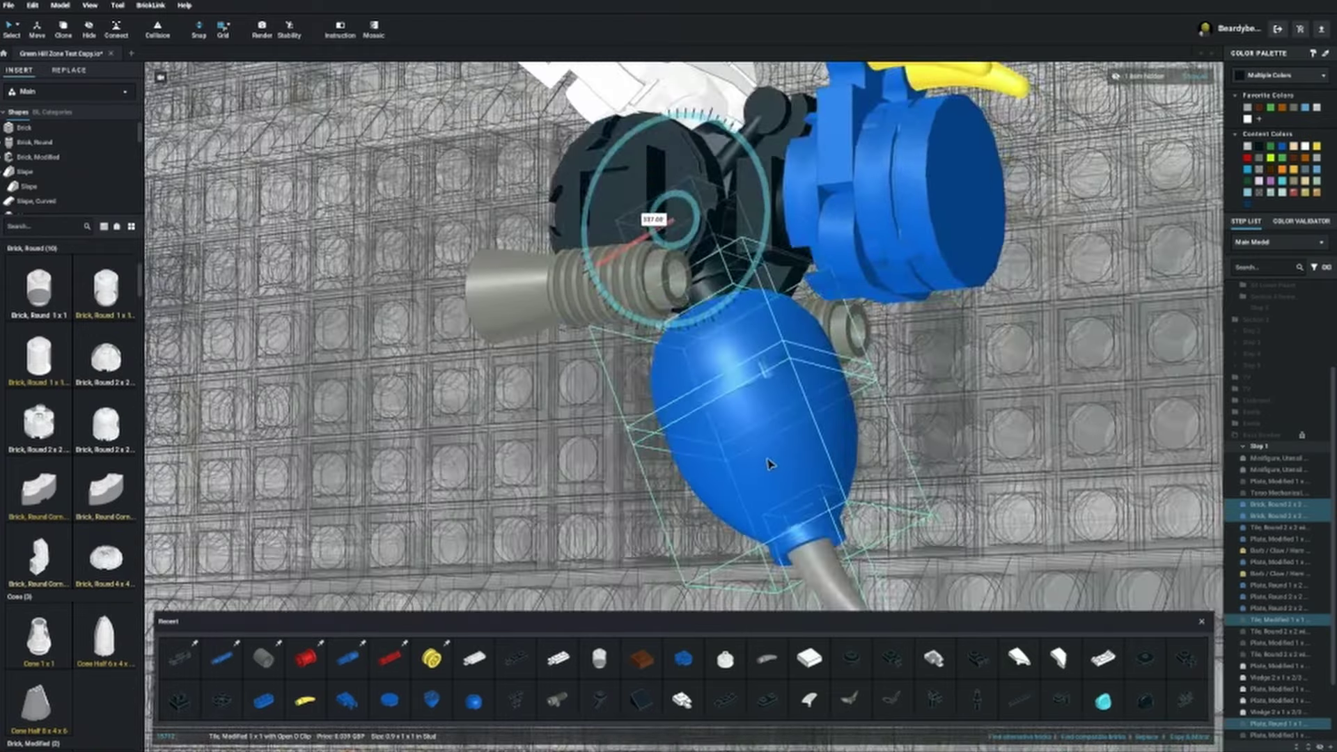
{"action": "right_click_drag", "start_coordinate": [769, 465], "coordinate": [776, 452]}
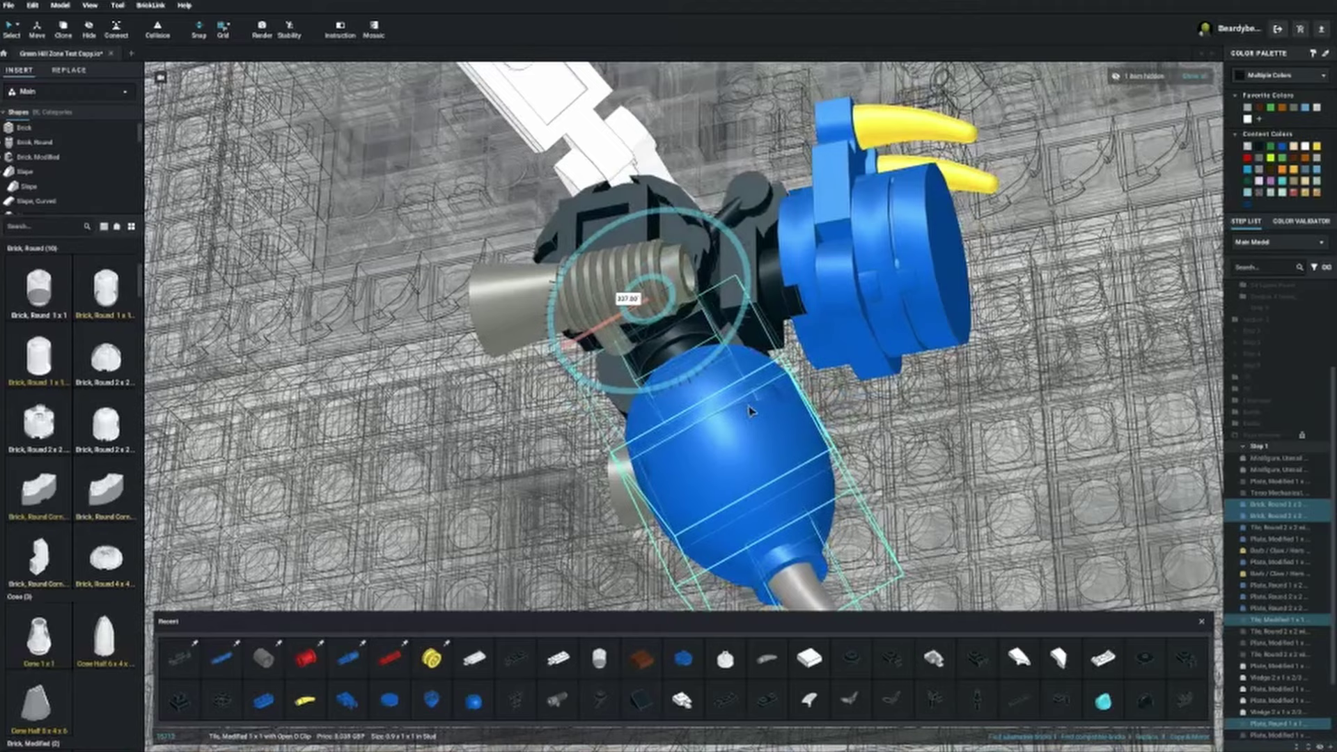
{"action": "left_click", "coordinate": [672, 317]}
{"action": "scroll", "coordinate": [603, 369], "scroll_direction": "up", "scroll_amount": 5}
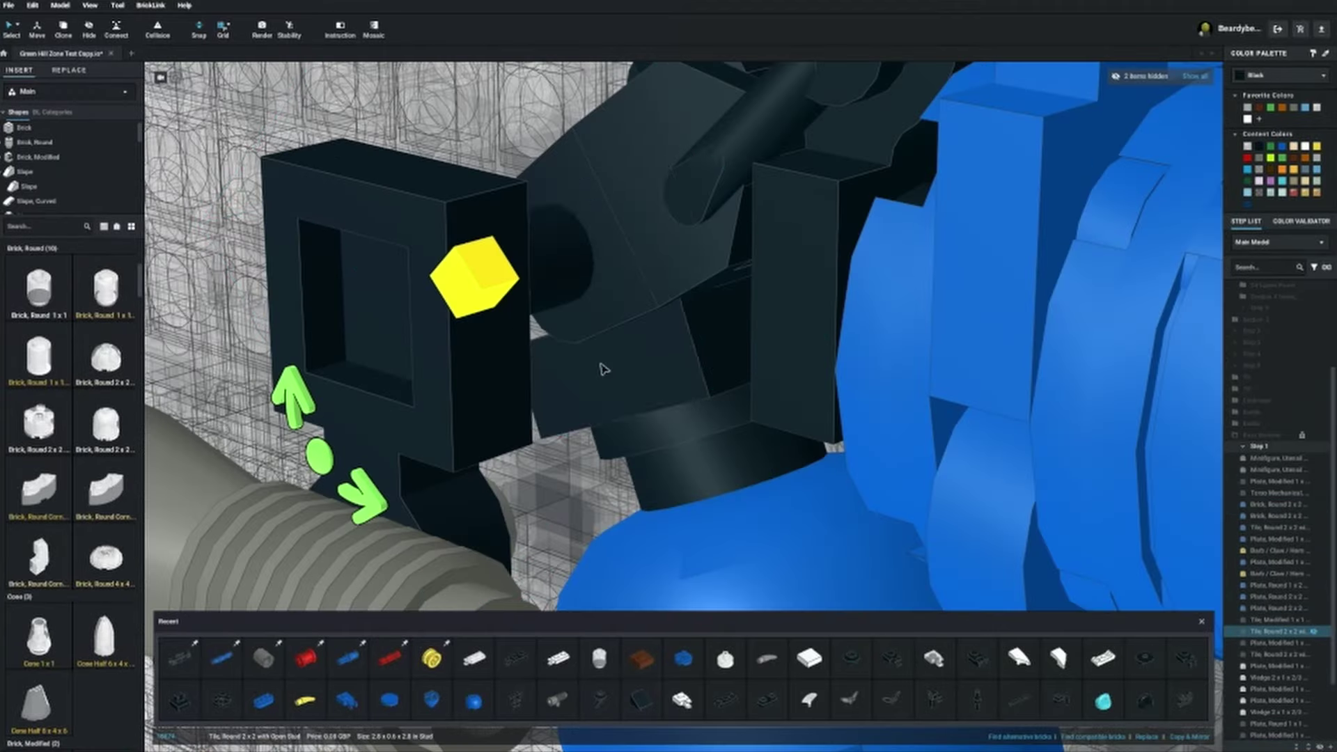
{"action": "right_click_drag", "start_coordinate": [603, 369], "coordinate": [630, 376]}
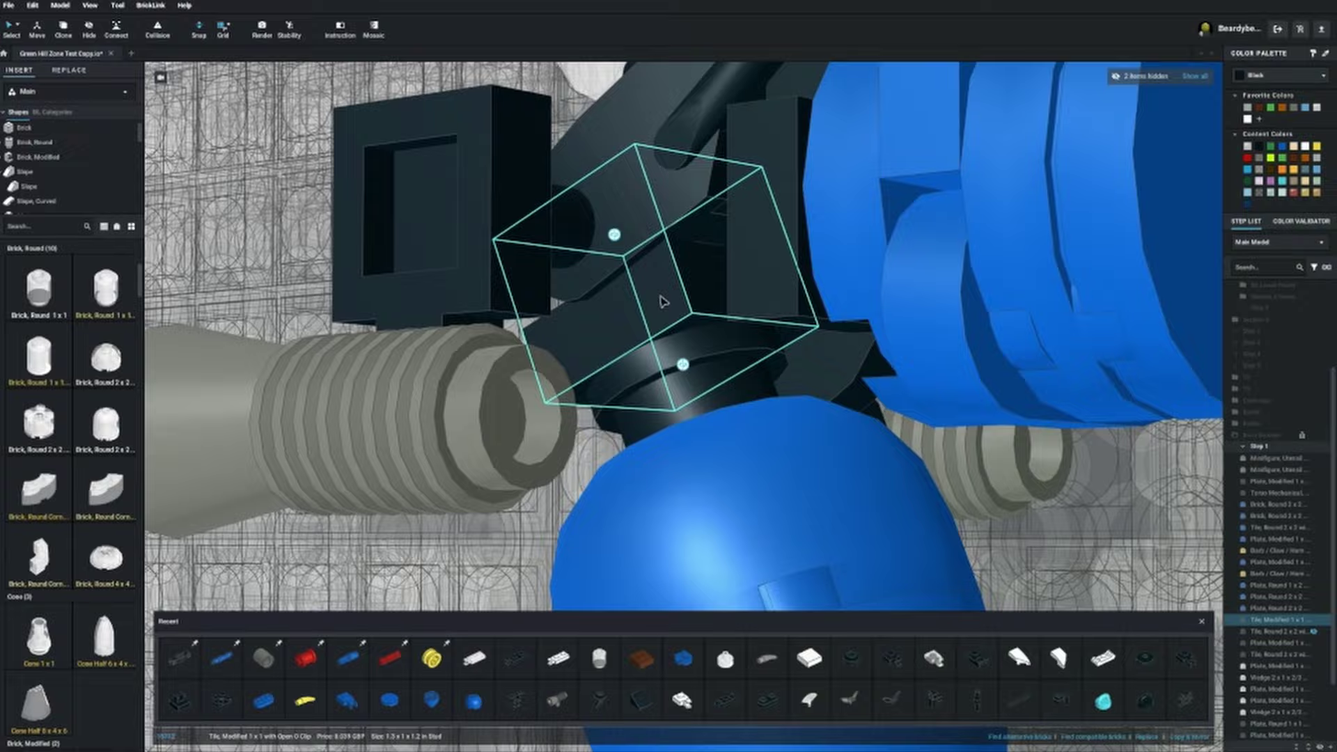
{"action": "right_click_drag", "start_coordinate": [661, 301], "coordinate": [620, 251]}
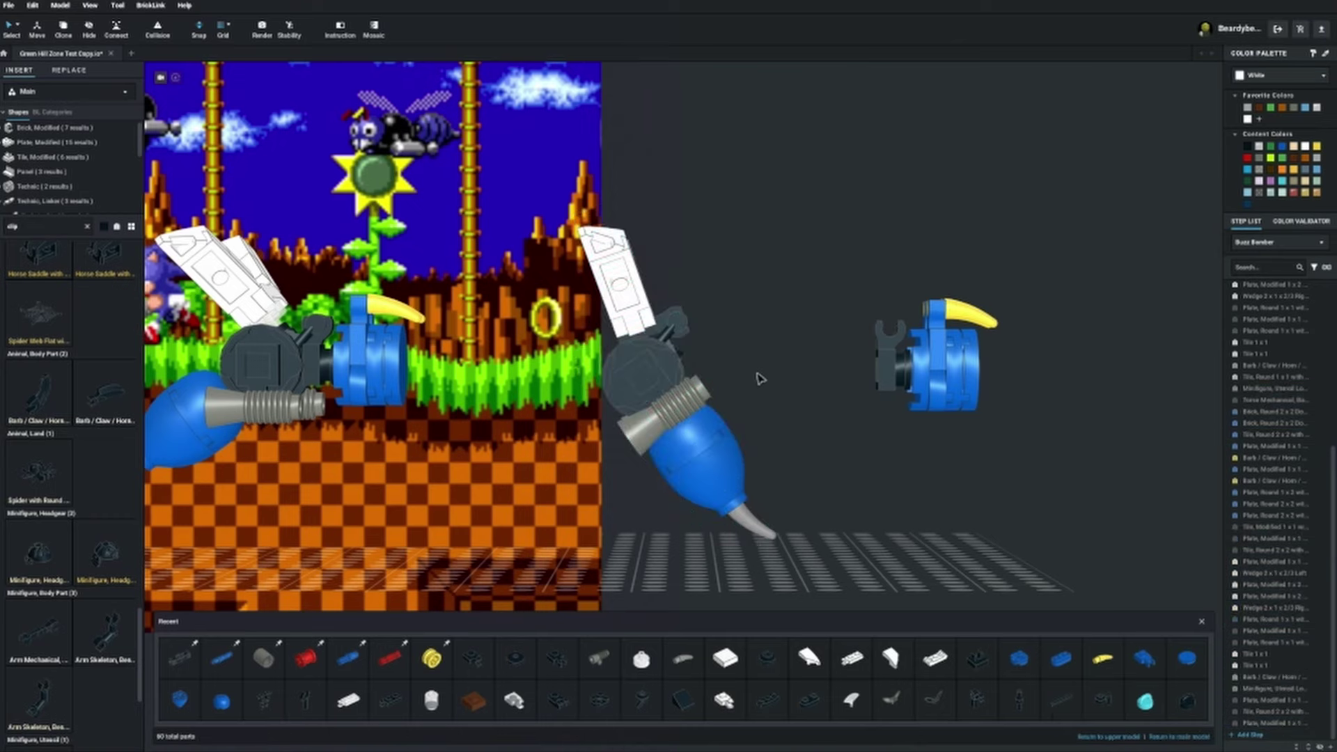
Rotate the Buzz Bomber's blue bulb part to 20°
{"action": "scroll", "coordinate": [766, 403], "scroll_direction": "up", "scroll_amount": 2}
{"action": "right_click_drag", "start_coordinate": [681, 454], "coordinate": [710, 439]}
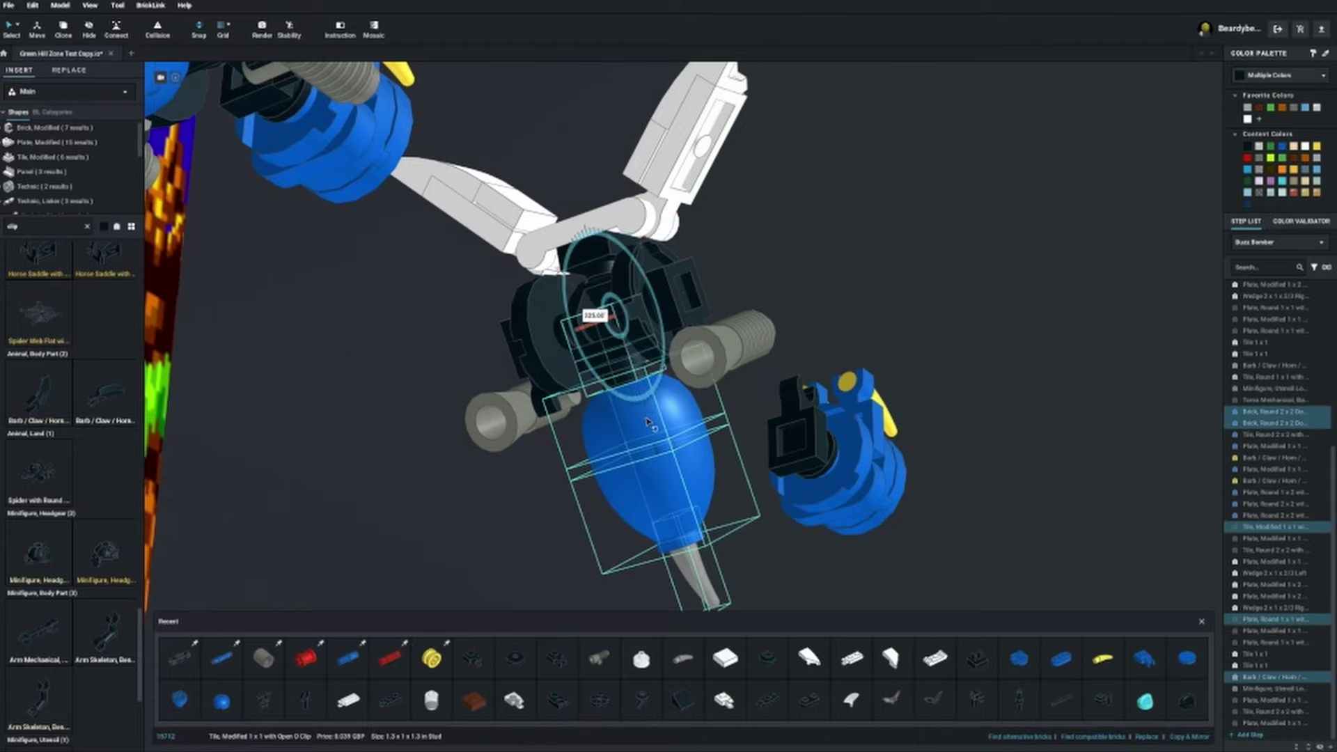
{"action": "right_click_drag", "start_coordinate": [648, 423], "coordinate": [633, 418]}
{"action": "left_click_drag", "start_coordinate": [632, 418], "coordinate": [629, 414]}
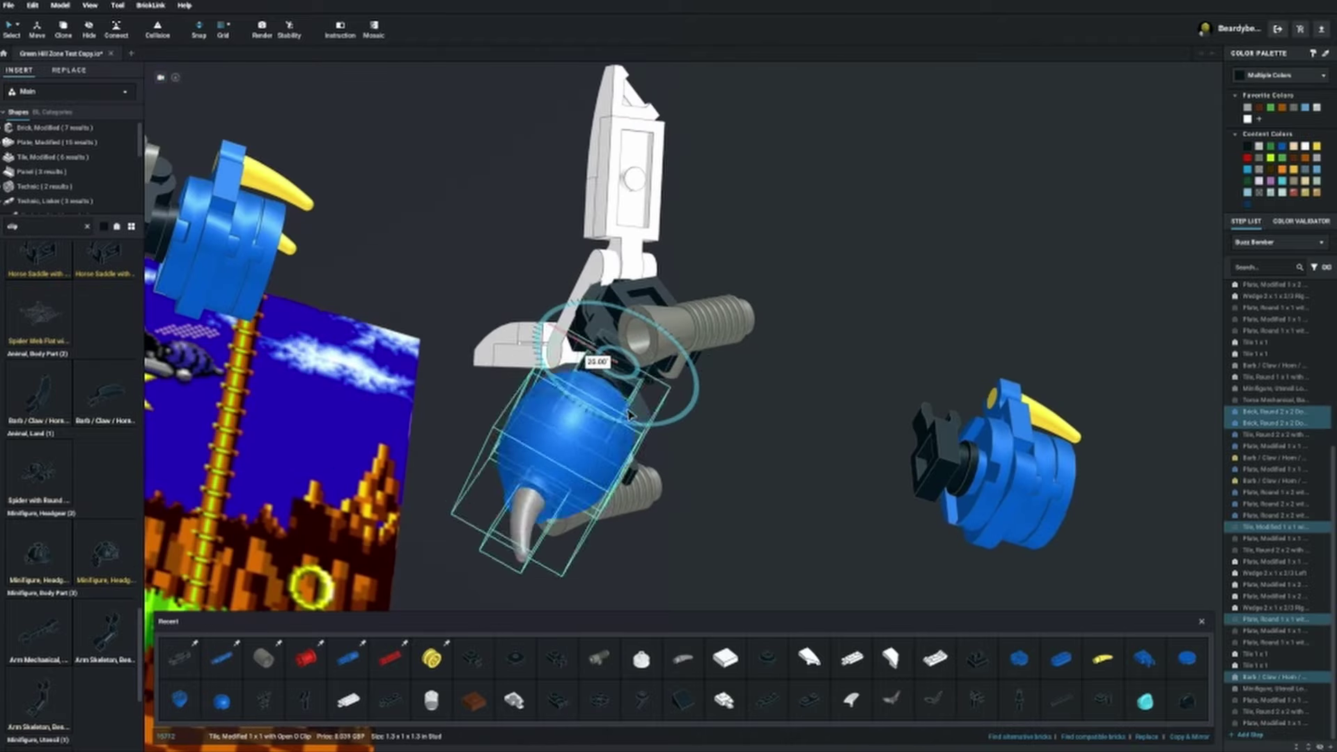
Mount the Torso Mechanical piece upright on the dark round part
{"action": "right_click_drag", "start_coordinate": [629, 414], "coordinate": [822, 277]}
{"action": "left_click", "coordinate": [822, 276]}
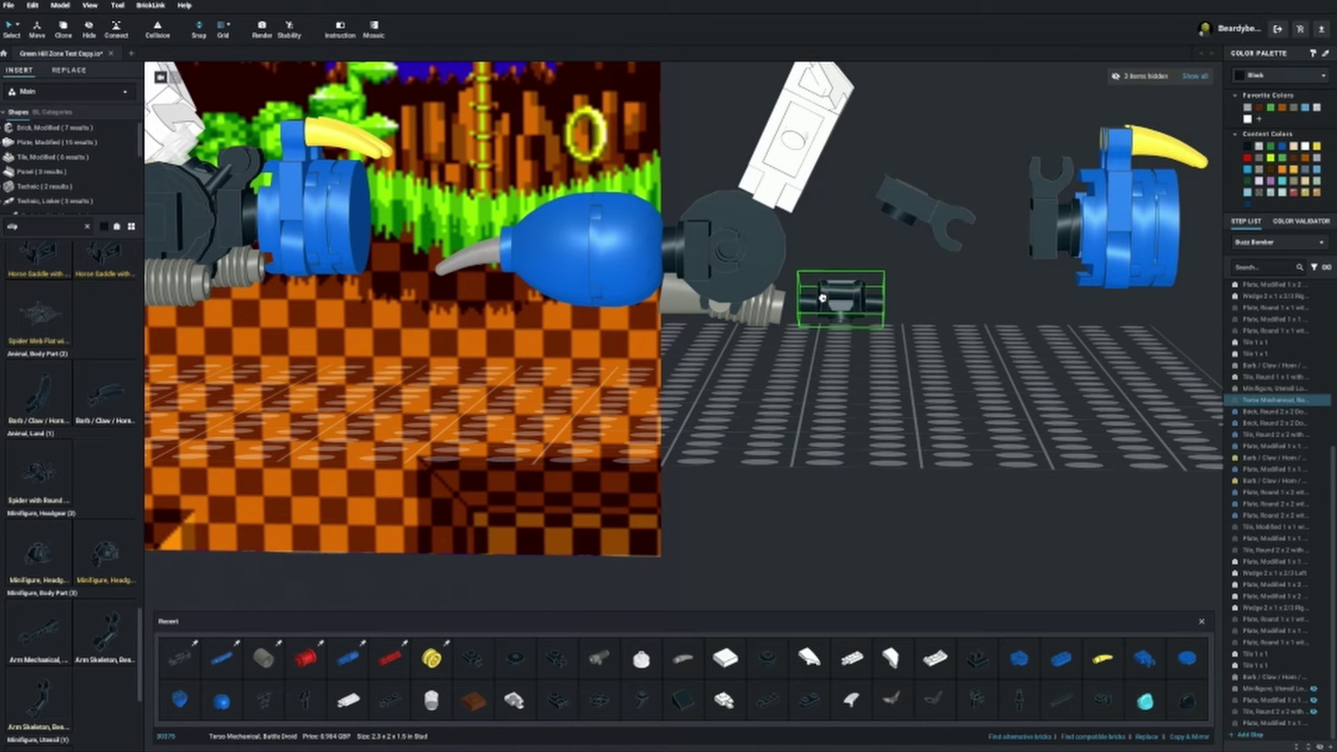
{"action": "left_click_drag", "start_coordinate": [823, 298], "coordinate": [744, 252]}
{"action": "scroll", "coordinate": [740, 257], "scroll_direction": "up", "scroll_amount": 3}
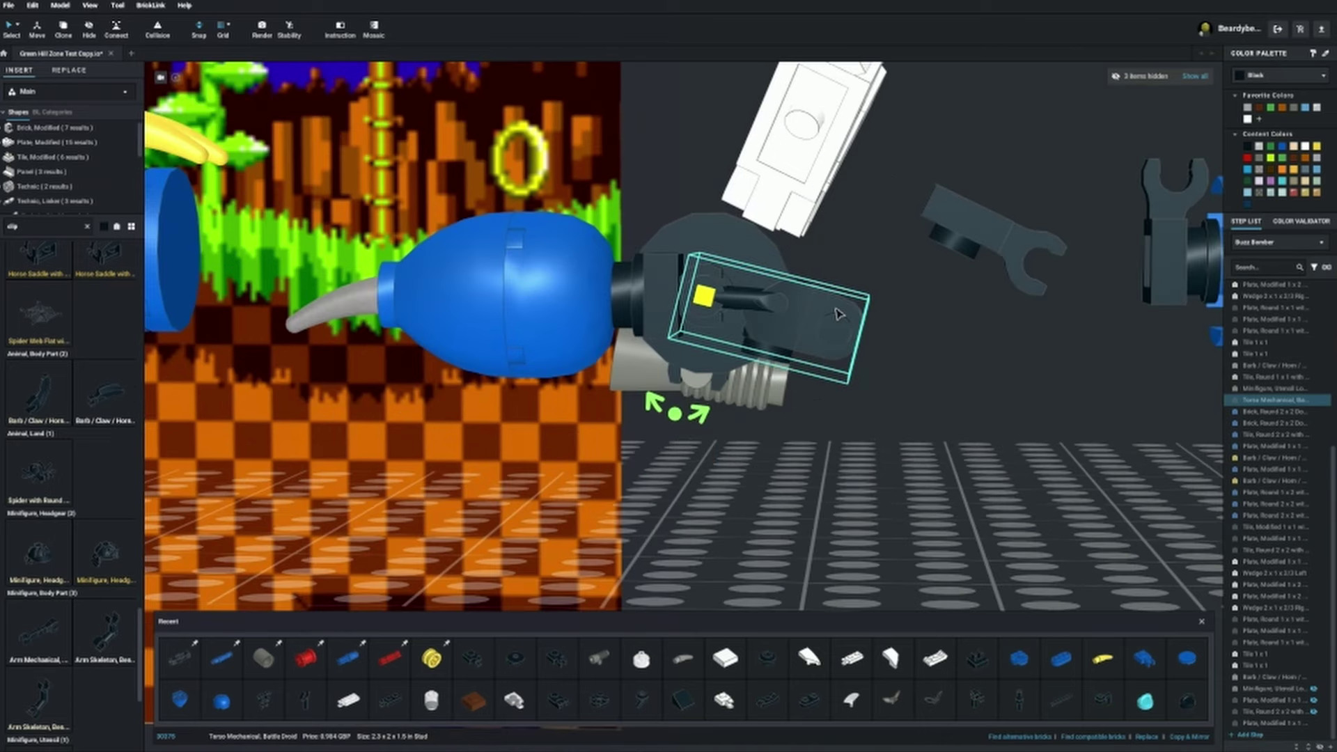
{"action": "key", "text": "Down"}
{"action": "key", "text": "Up"}
{"action": "key", "text": "Up"}
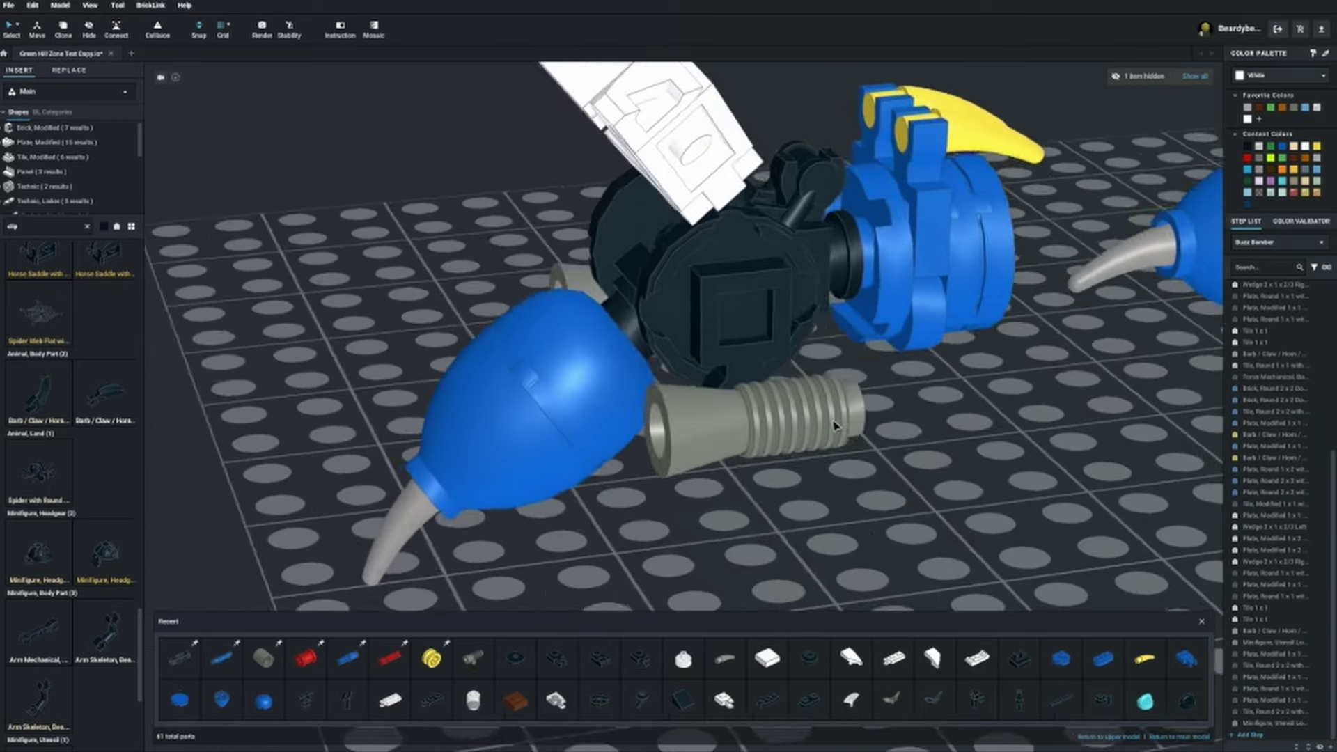
Move the blue bulb assembly aside and fit the black clip plate into the assembly
{"action": "scroll", "coordinate": [689, 289], "scroll_direction": "up", "scroll_amount": 5}
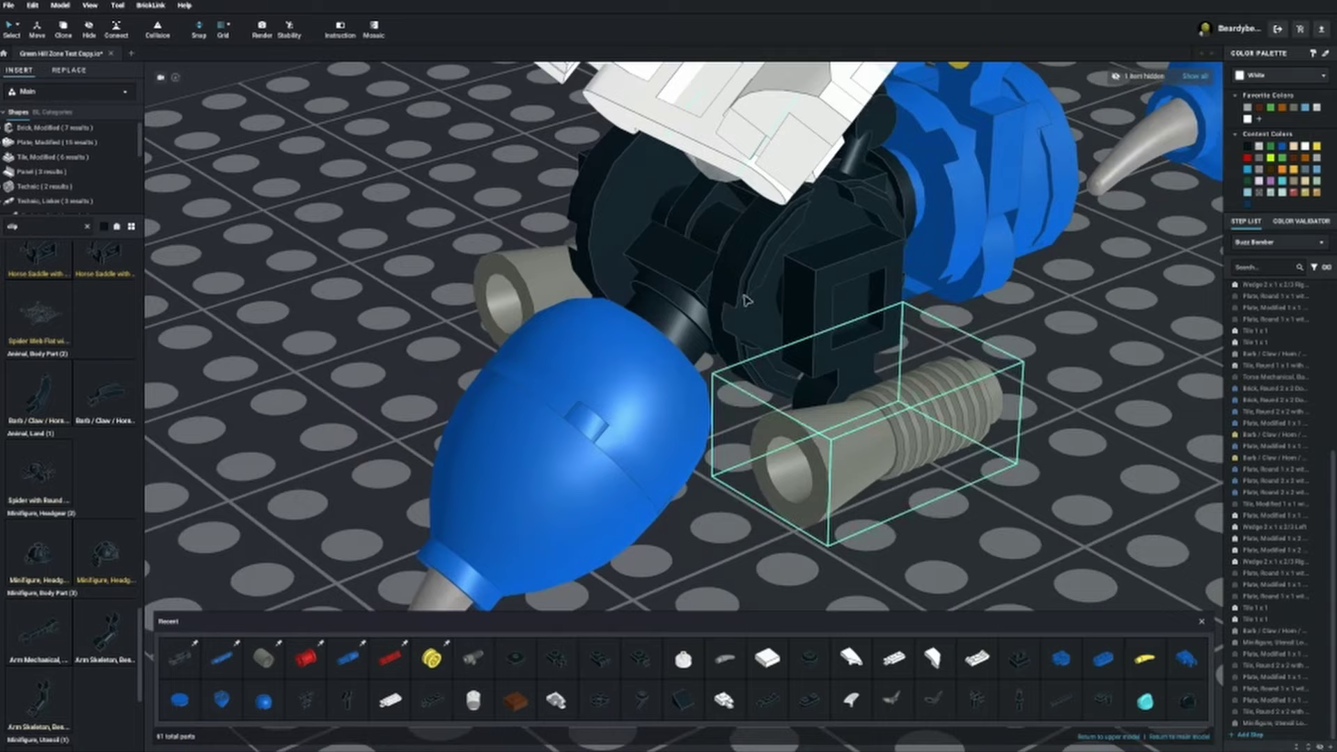
{"action": "left_click_drag", "start_coordinate": [690, 289], "coordinate": [689, 376]}
{"action": "scroll", "coordinate": [689, 376], "scroll_direction": "up", "scroll_amount": 4}
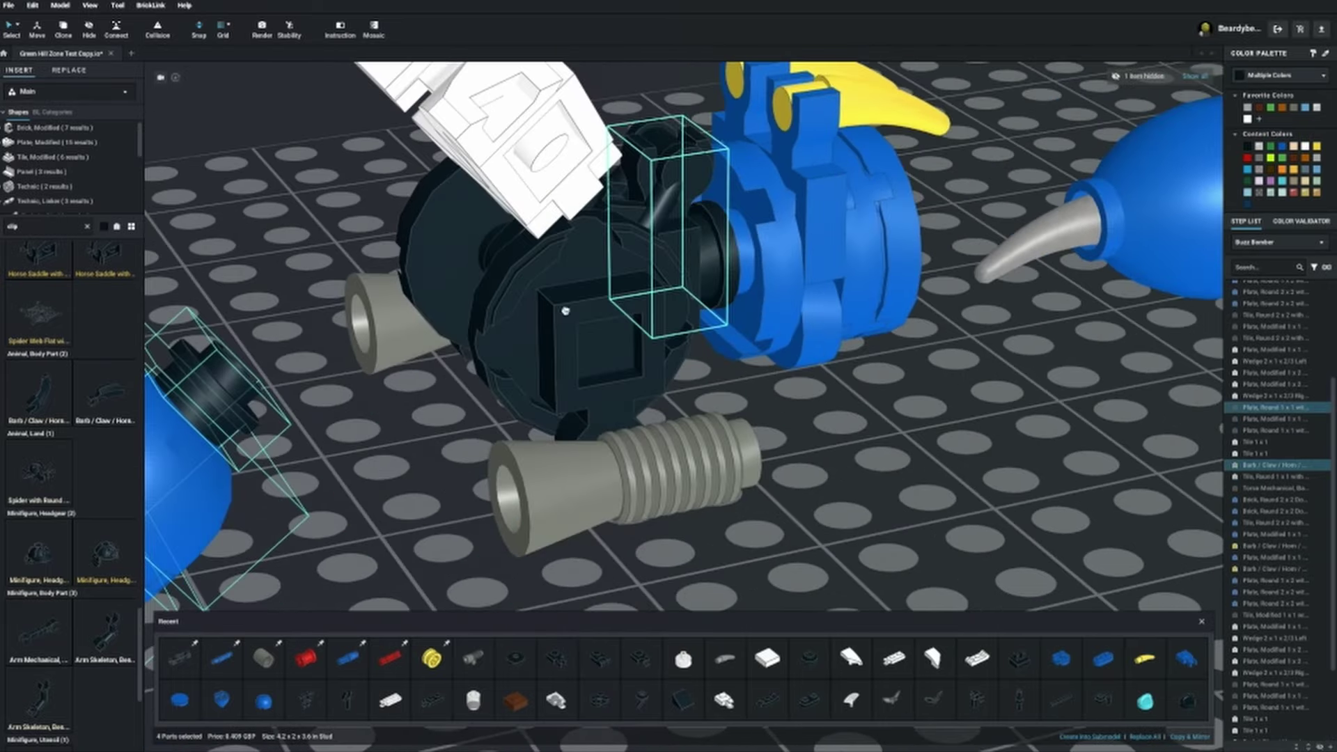
{"action": "left_click", "coordinate": [420, 329]}
{"action": "right_click_drag", "start_coordinate": [420, 328], "coordinate": [534, 343]}
{"action": "left_click_drag", "start_coordinate": [534, 343], "coordinate": [636, 376]}
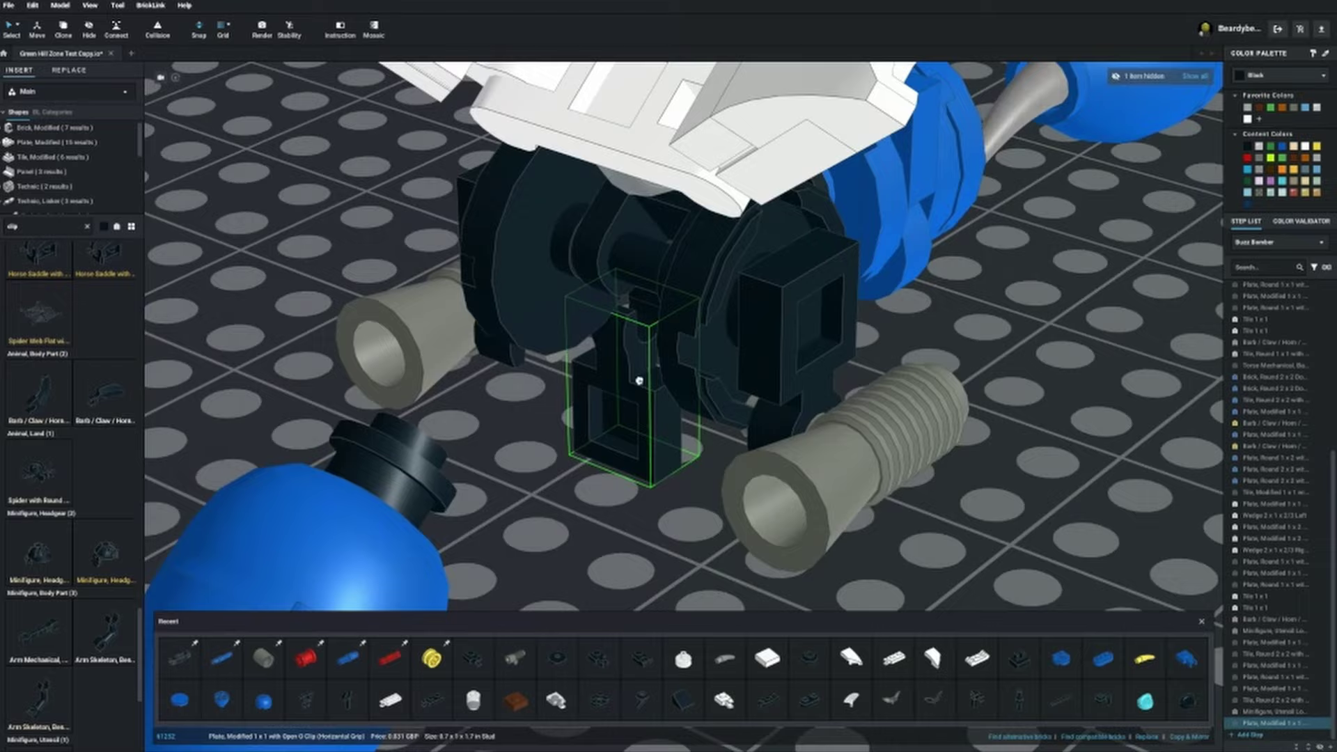
Reselect the black connector together with the bulb assembly
{"action": "scroll", "coordinate": [635, 376], "scroll_direction": "up", "scroll_amount": 3}
{"action": "scroll", "coordinate": [645, 339], "scroll_direction": "down", "scroll_amount": 2}
{"action": "right_click_drag", "start_coordinate": [680, 334], "coordinate": [710, 481]}
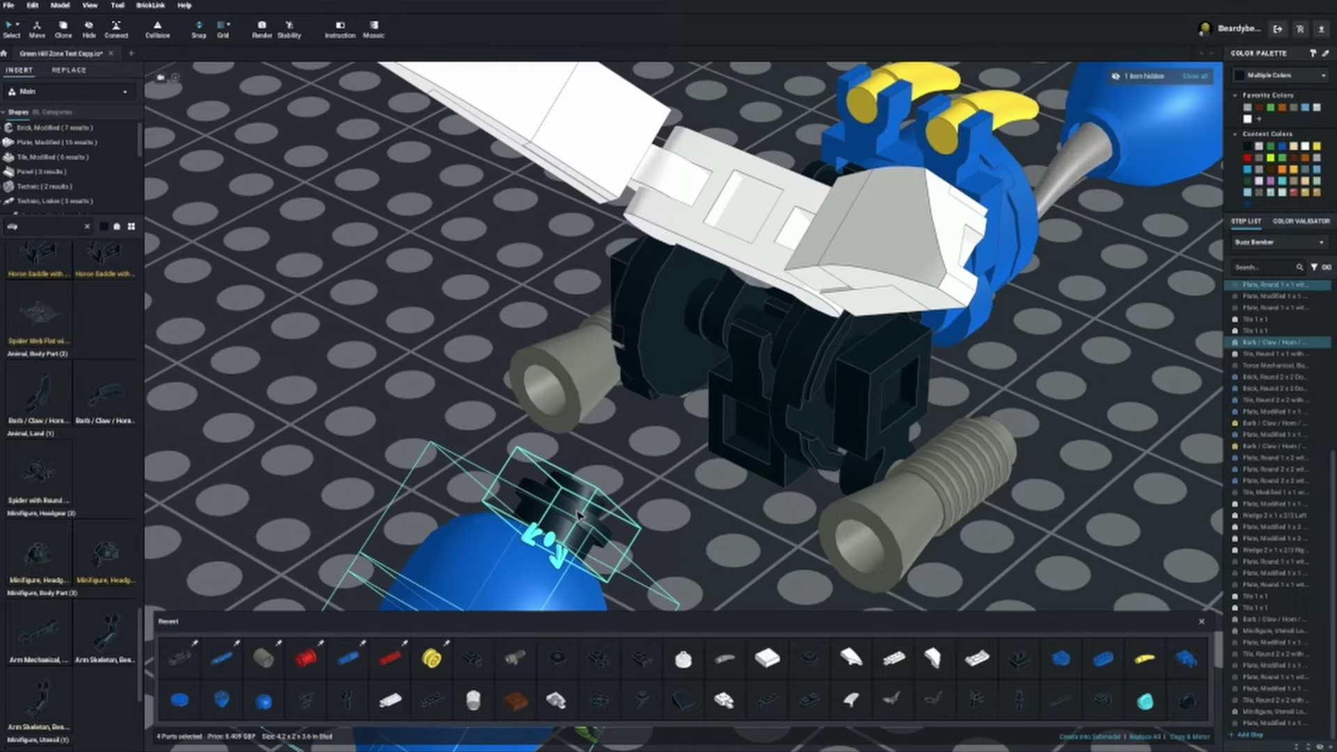
{"action": "left_click", "coordinate": [712, 475]}
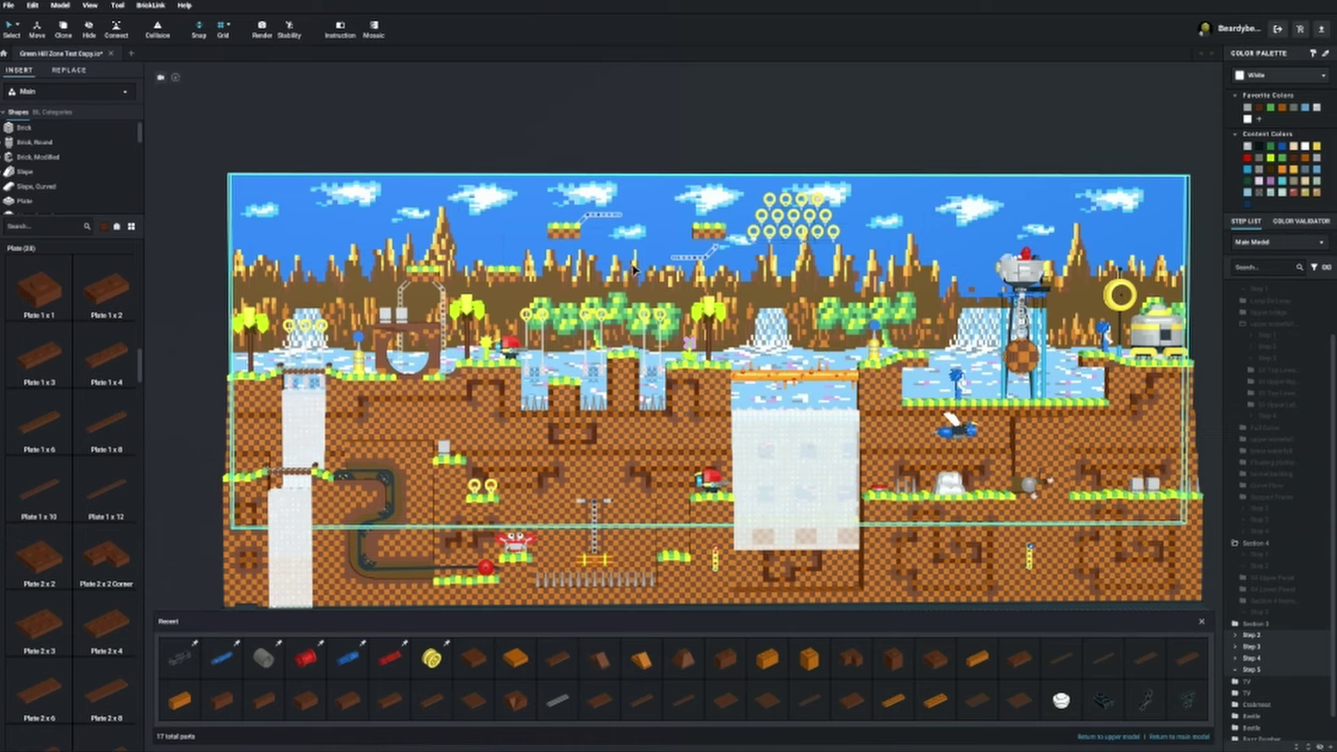
Zoom out over the Buzz Bomber and step into the submodel beside the loop
{"action": "scroll", "coordinate": [622, 268], "scroll_direction": "up", "scroll_amount": 10}
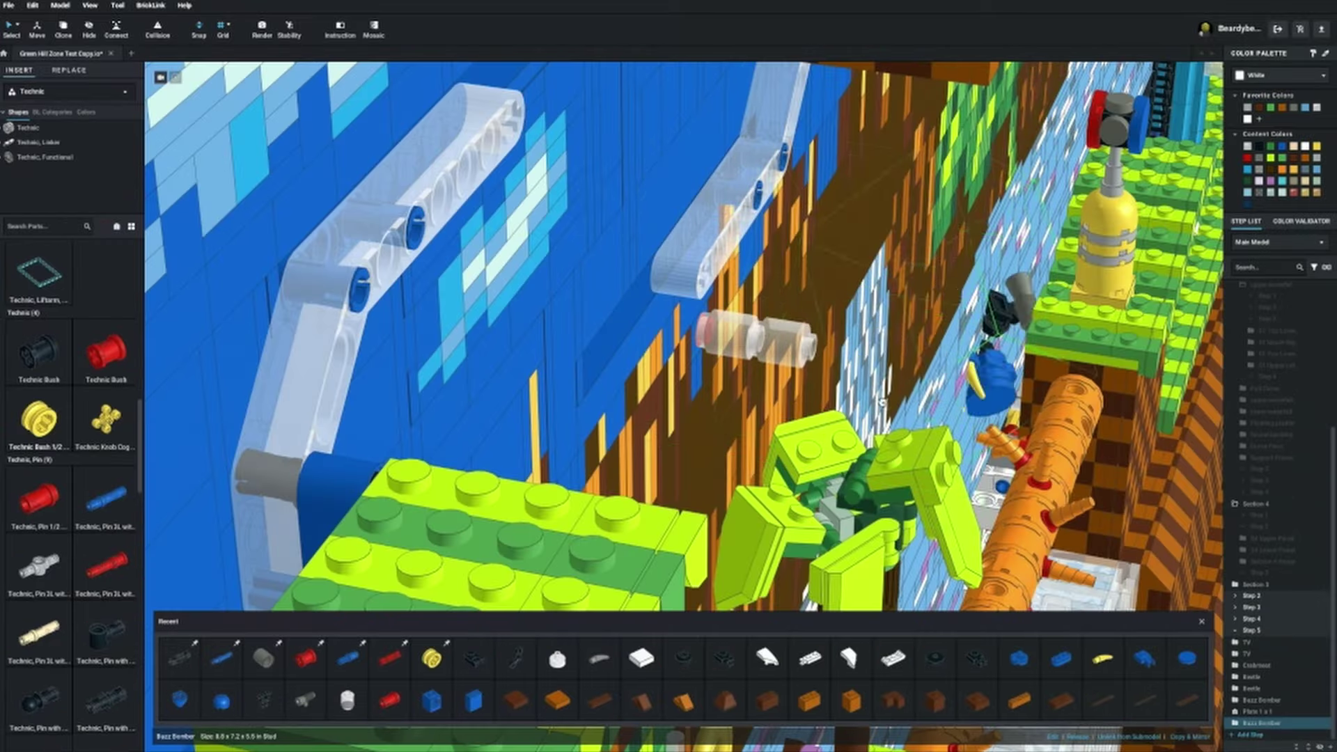
{"action": "scroll", "coordinate": [823, 382], "scroll_direction": "up", "scroll_amount": 5}
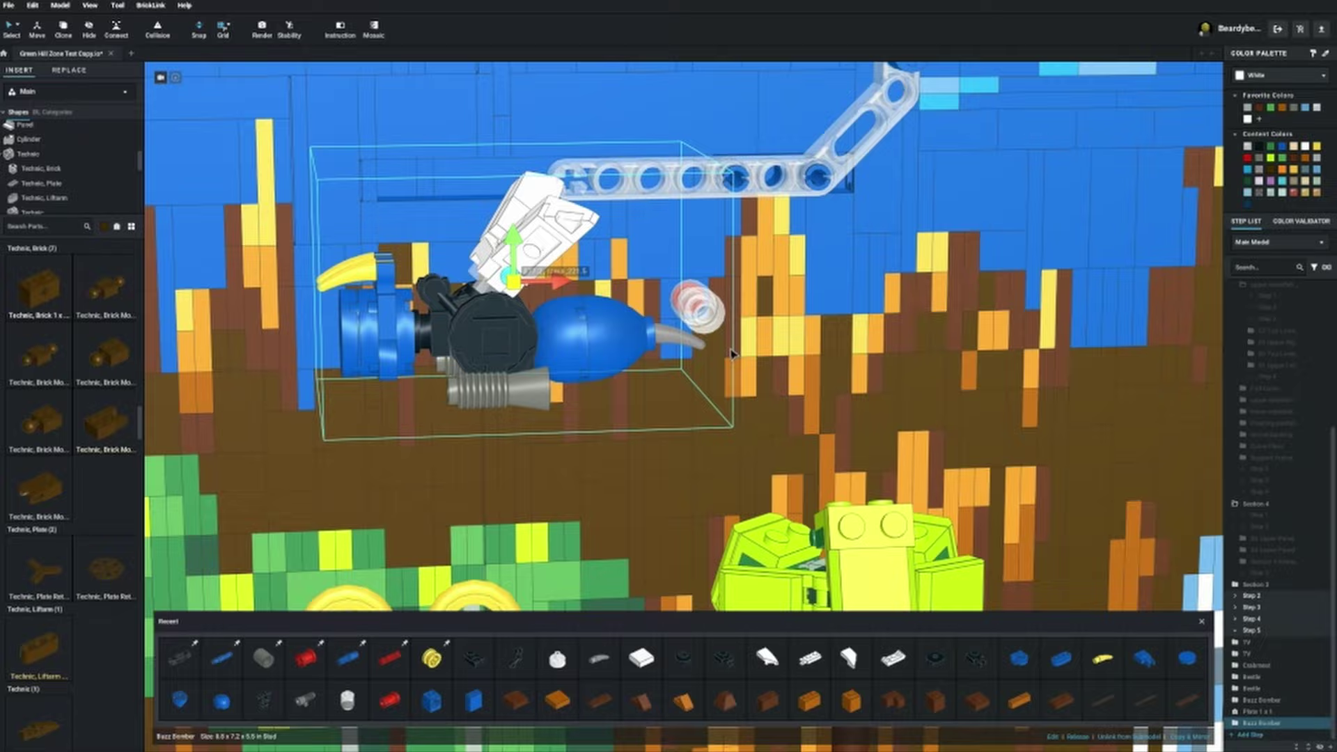
{"action": "right_click_drag", "start_coordinate": [731, 354], "coordinate": [595, 410]}
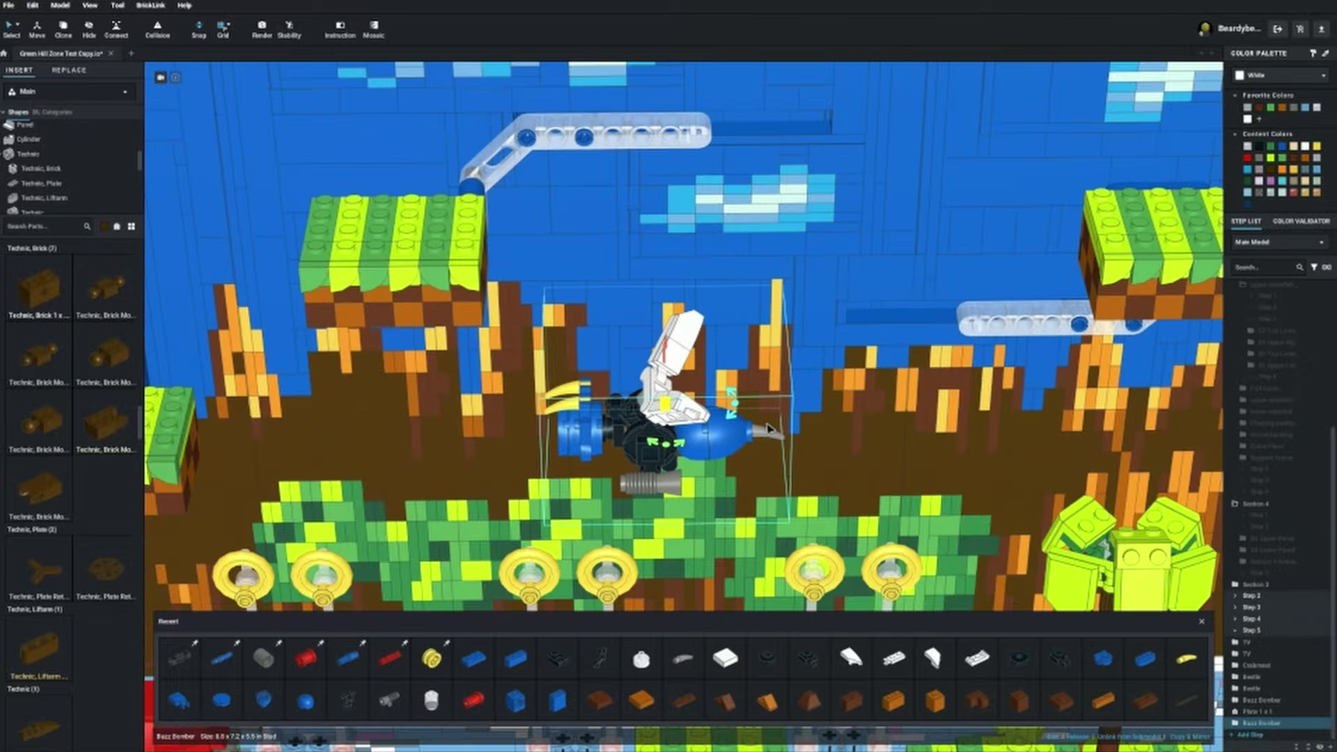
{"action": "scroll", "coordinate": [766, 405], "scroll_direction": "down", "scroll_amount": 6}
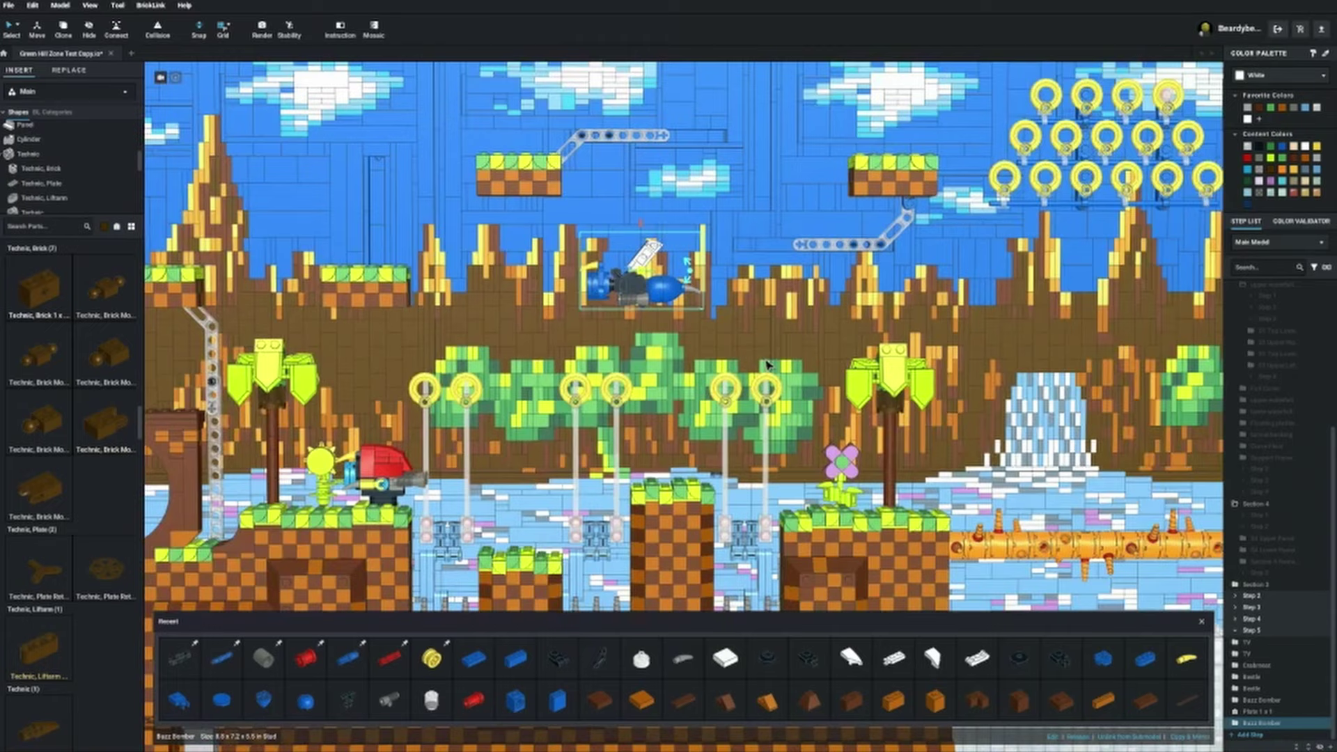
{"action": "scroll", "coordinate": [763, 346], "scroll_direction": "down", "scroll_amount": 8}
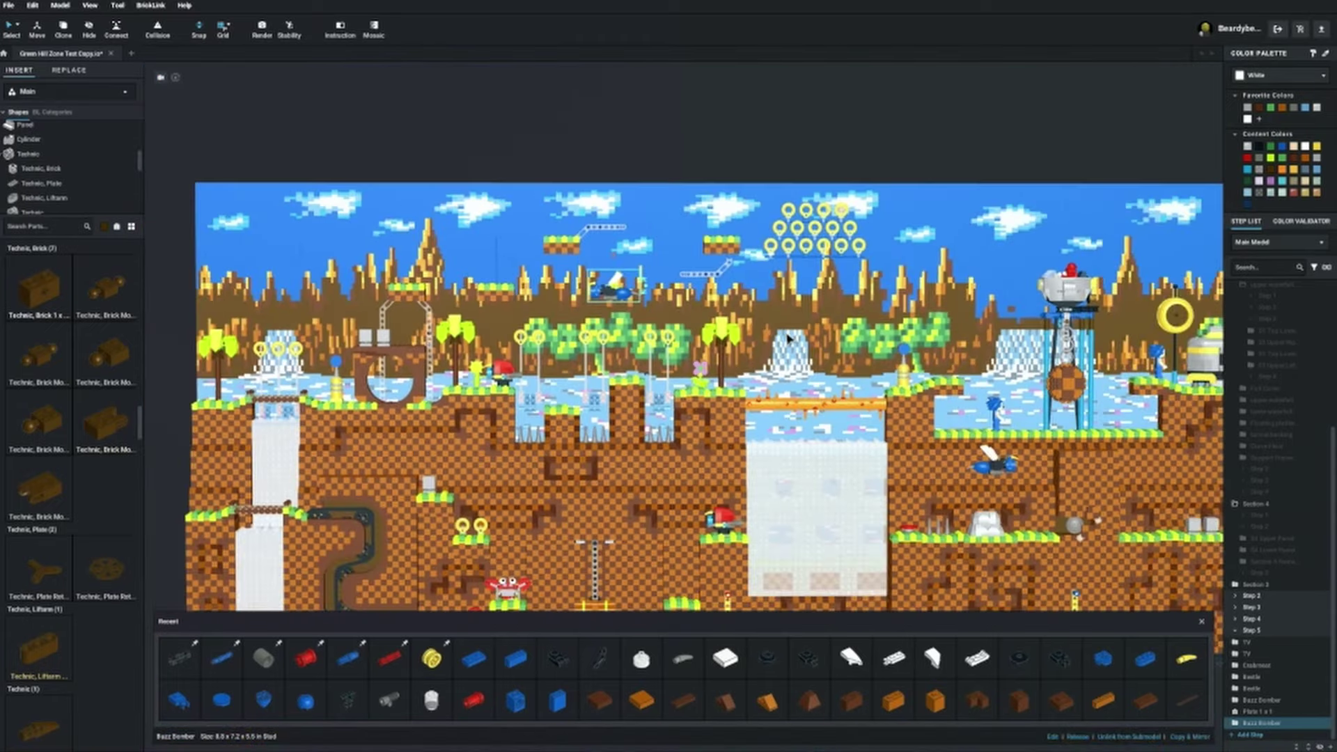
{"action": "scroll", "coordinate": [790, 342], "scroll_direction": "down", "scroll_amount": 4}
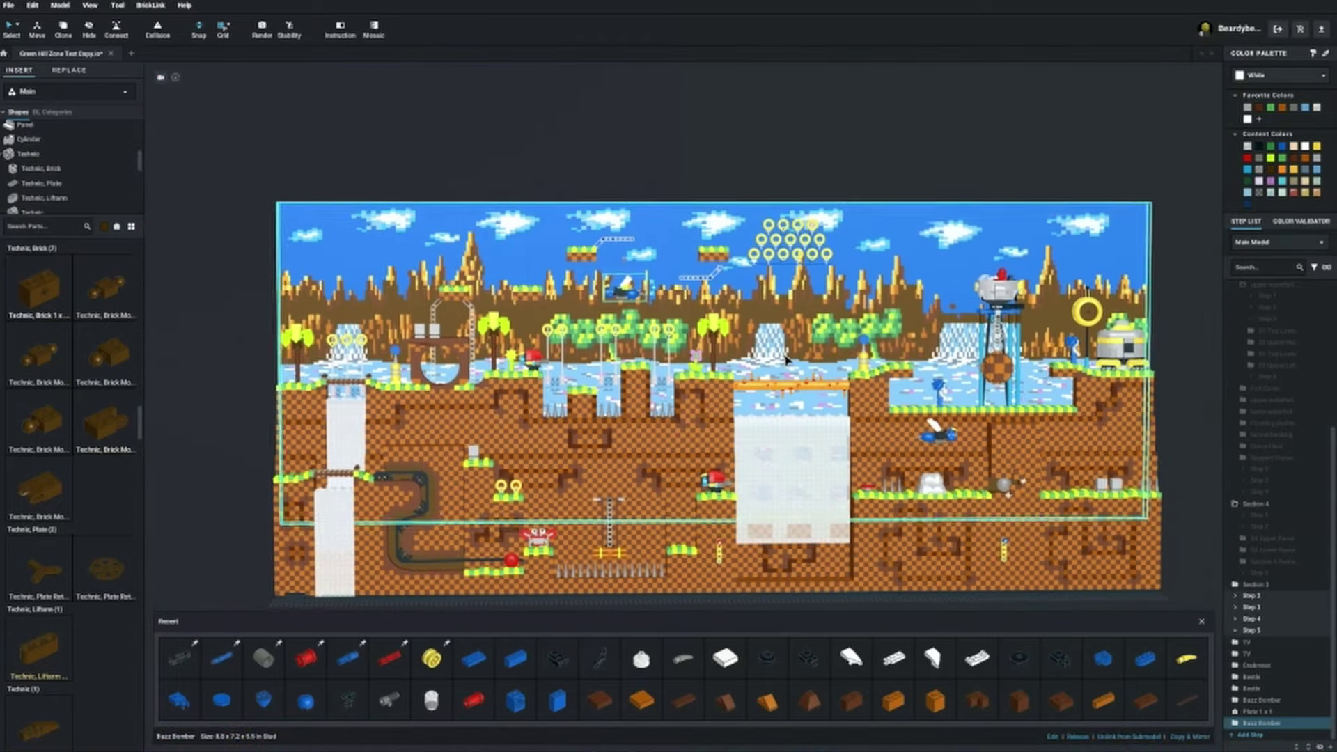
{"action": "double_click", "coordinate": [786, 360]}
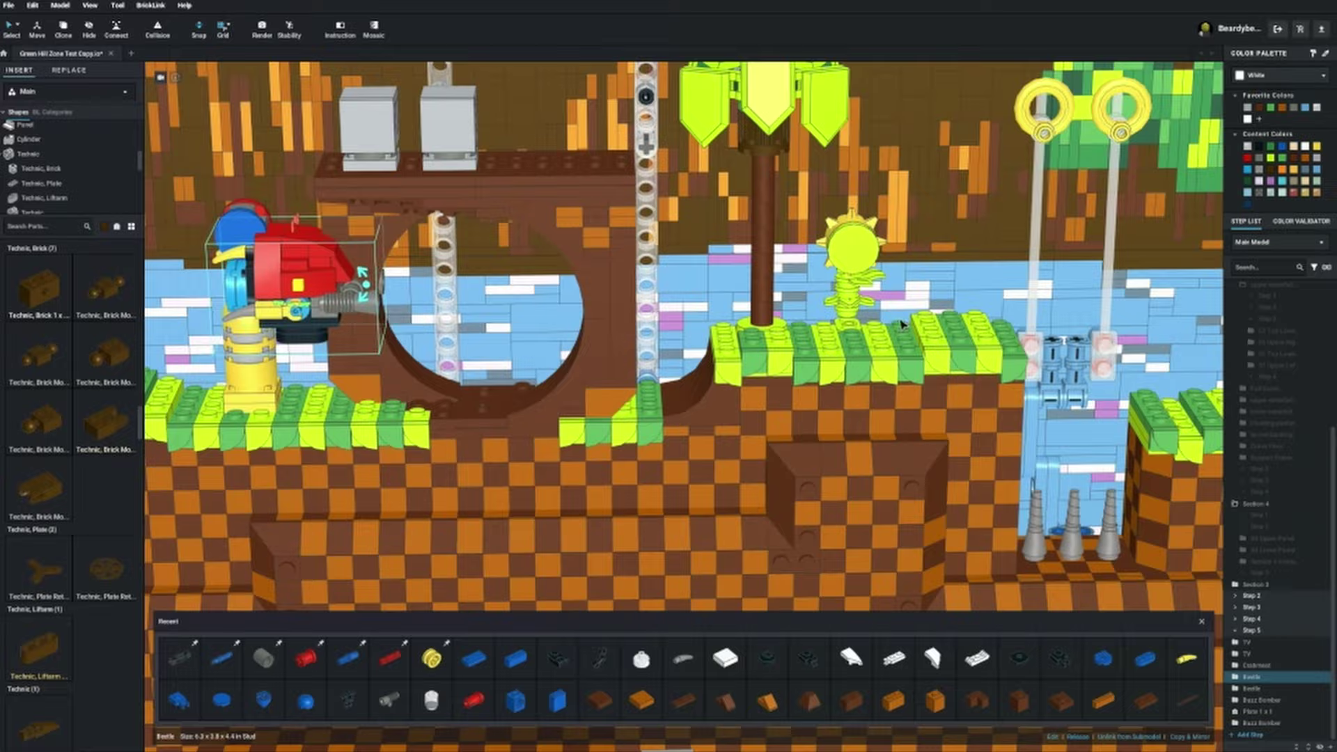
Check the robot column section, return to the full level, and enter Loop De Loop
{"action": "right_click_drag", "start_coordinate": [901, 323], "coordinate": [967, 391]}
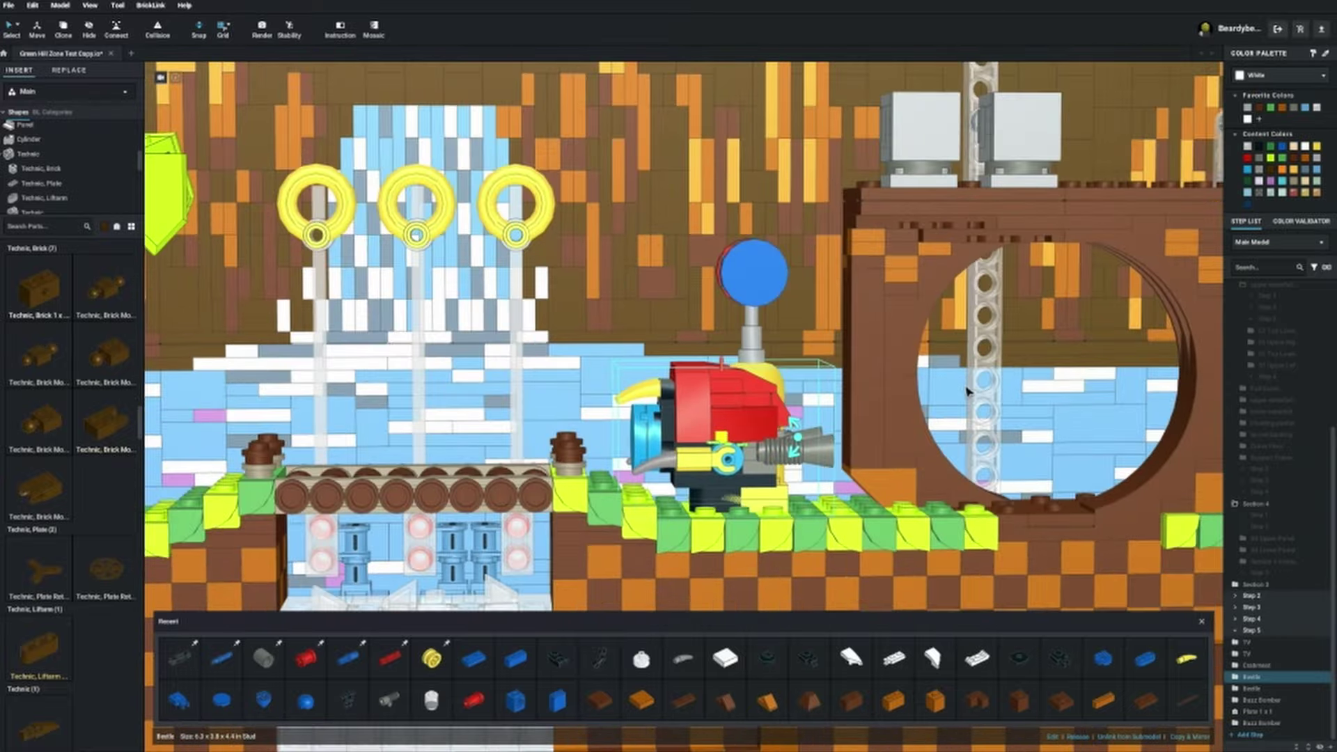
{"action": "double_click", "coordinate": [668, 418]}
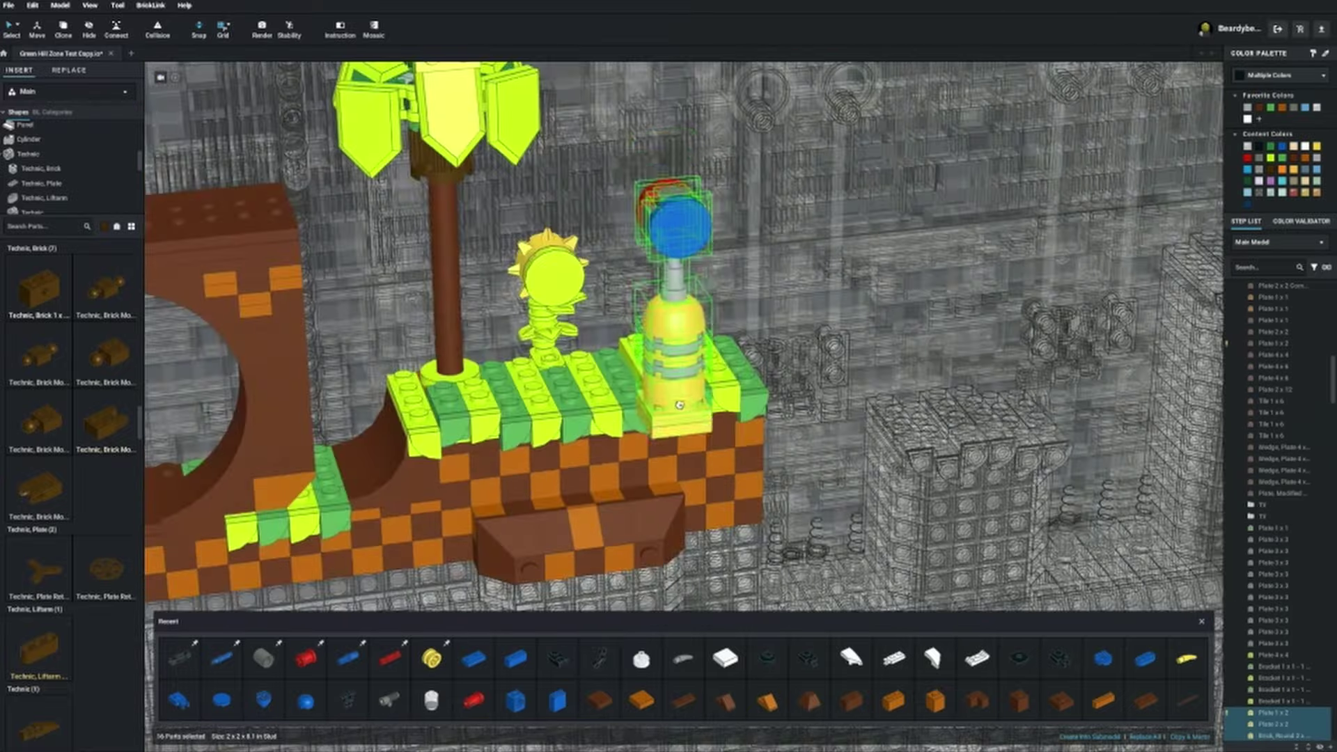
{"action": "double_click", "coordinate": [677, 363]}
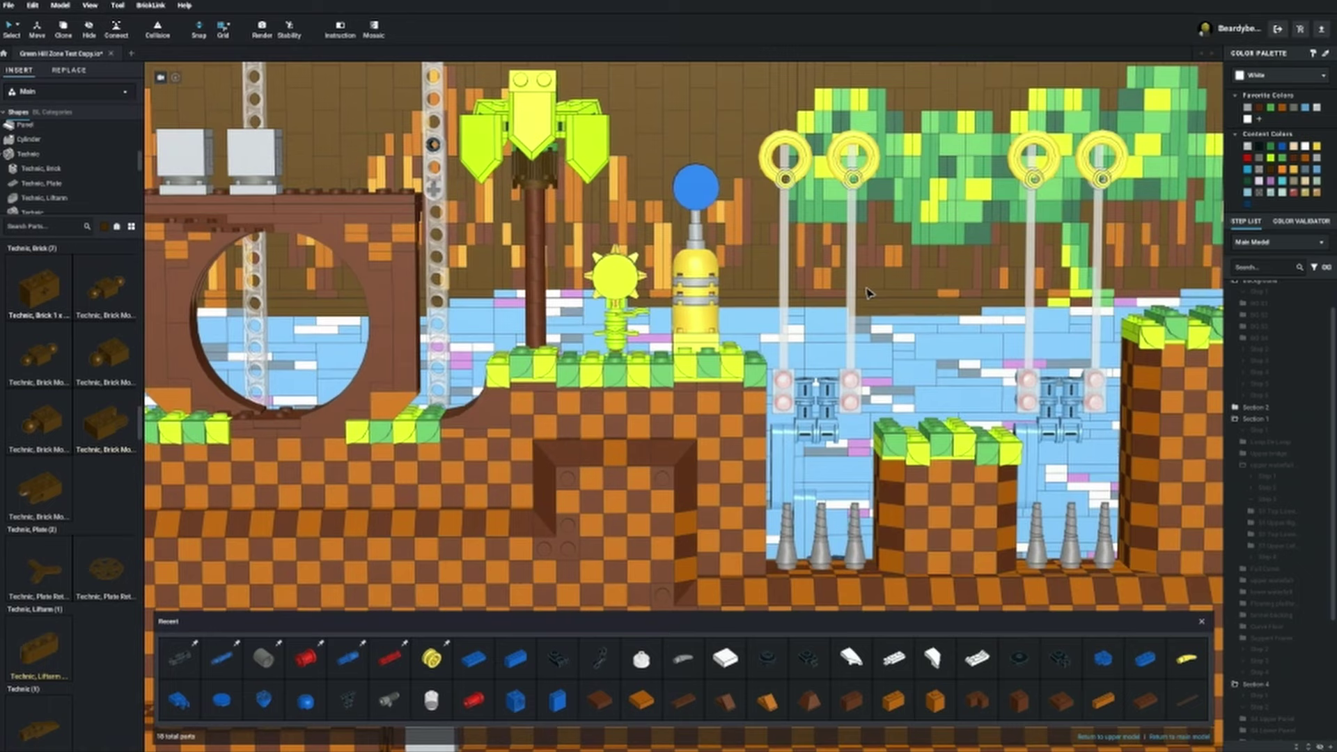
{"action": "double_click", "coordinate": [869, 292]}
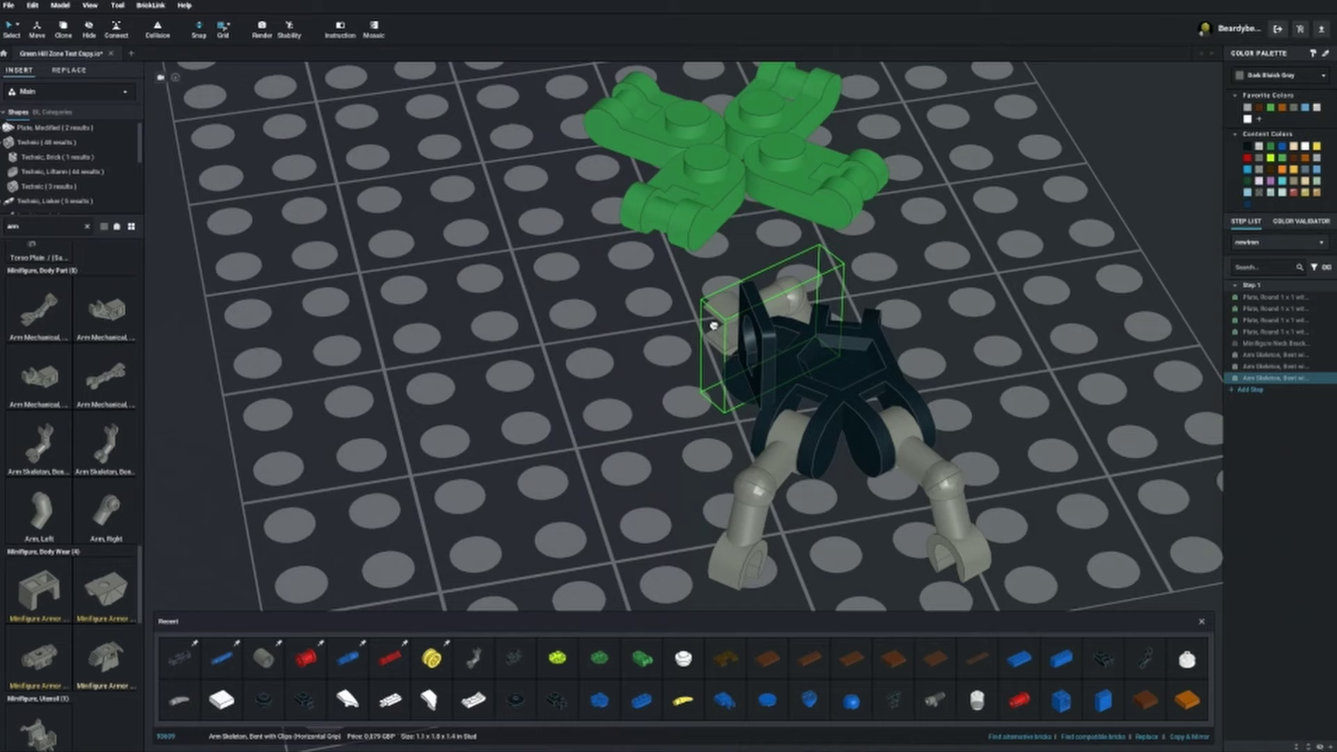
Reposition the arm skeleton on the torso and place two yellow ball joints on it
{"action": "left_click_drag", "start_coordinate": [714, 325], "coordinate": [656, 387]}
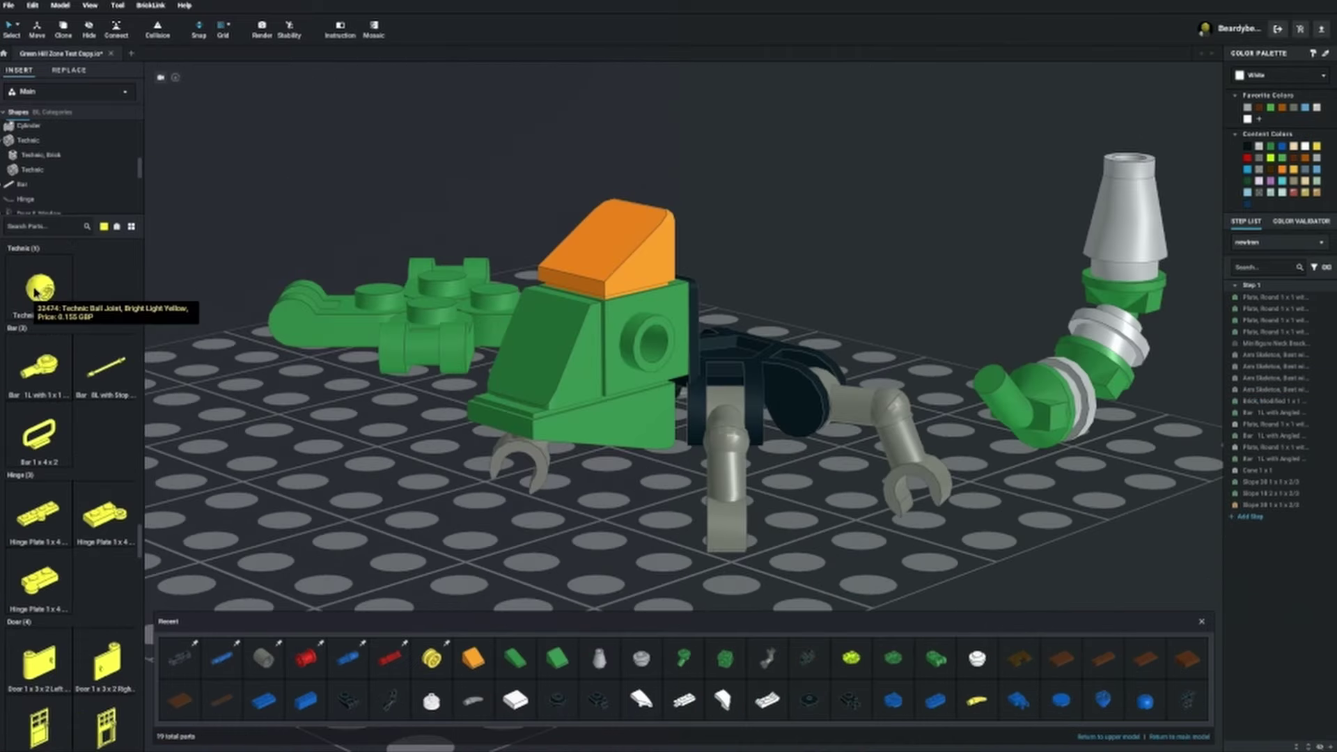
{"action": "left_click", "coordinate": [40, 287]}
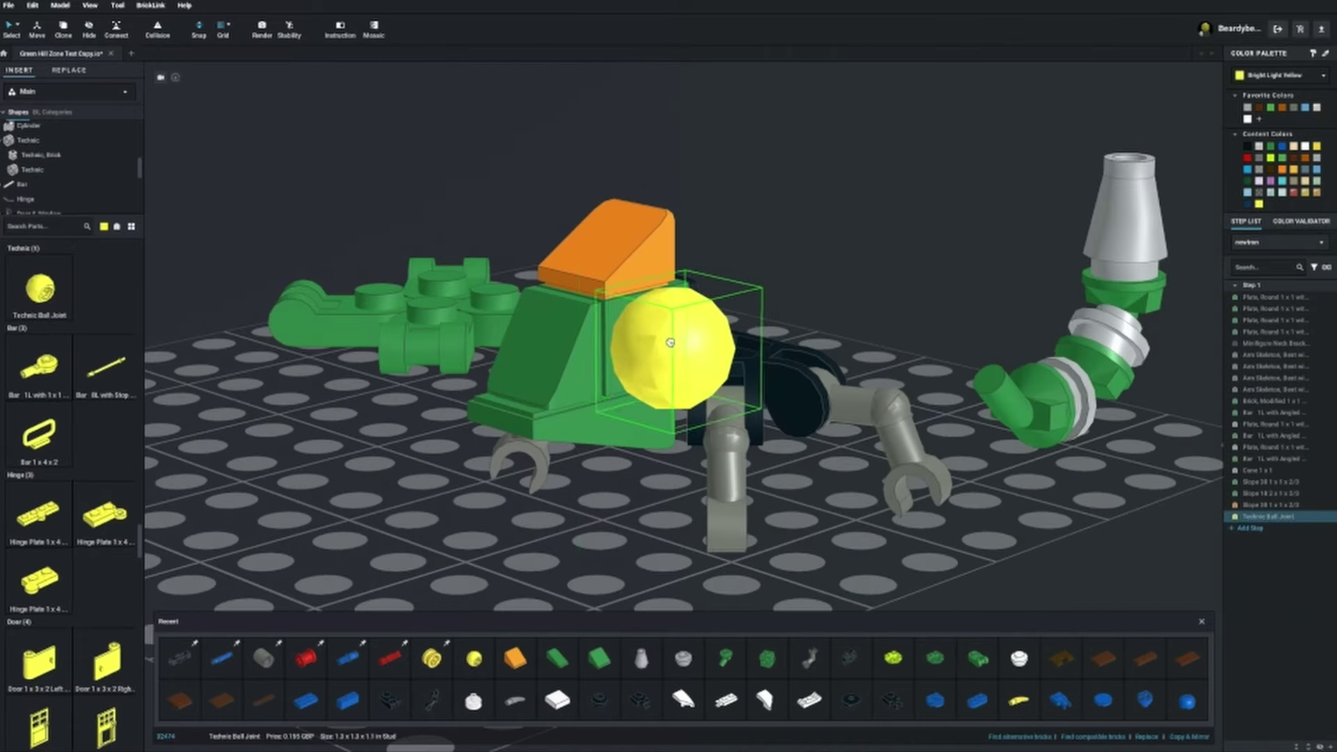
{"action": "left_click", "coordinate": [636, 348]}
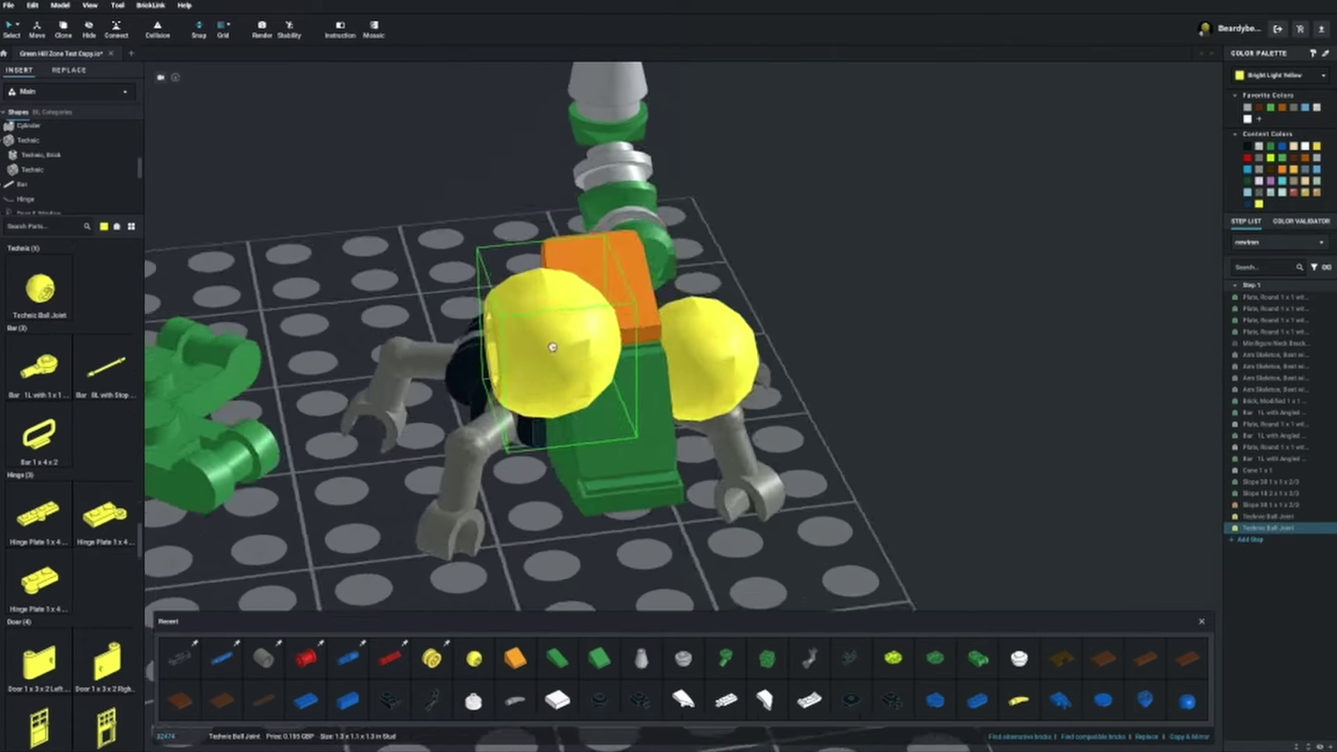
{"action": "key", "text": "Escape"}
Replace a ball joint with a yellow Bar with Light Bulb snapped onto the body's left side
{"action": "right_click_drag", "start_coordinate": [552, 347], "coordinate": [849, 455]}
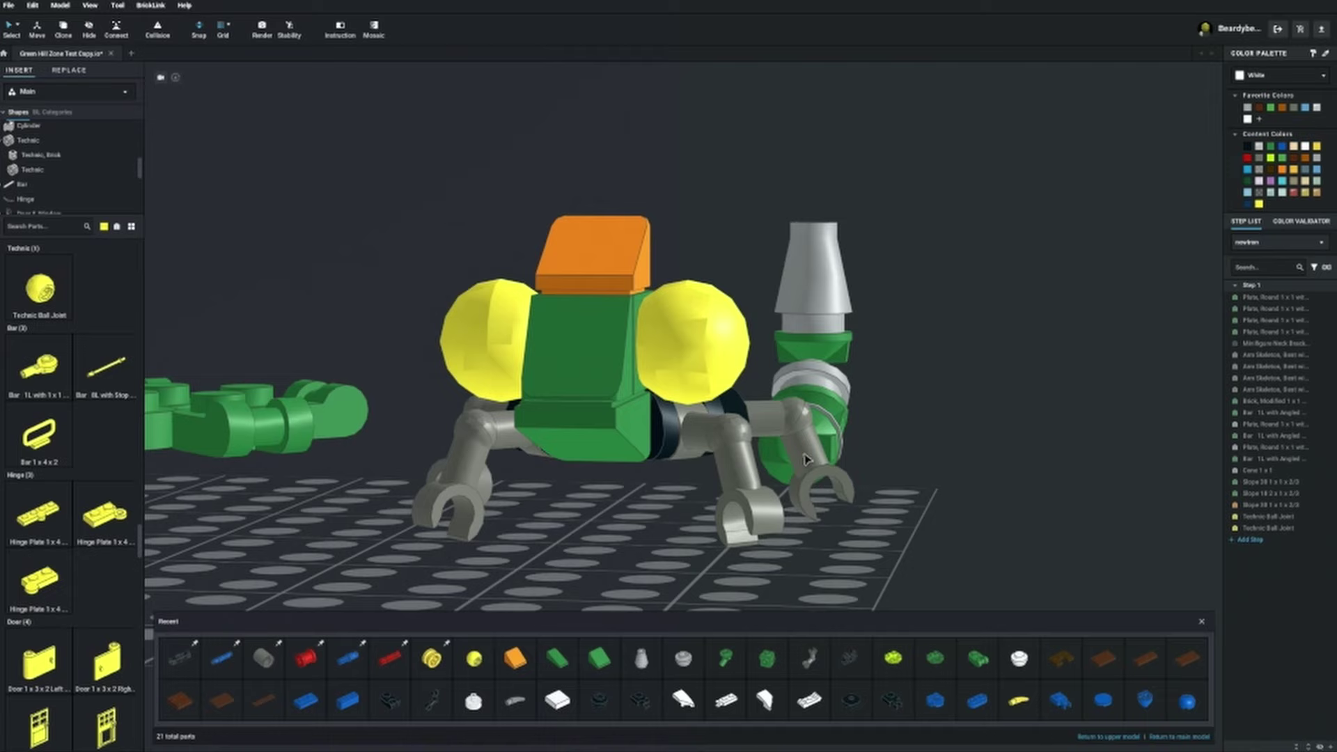
{"action": "scroll", "coordinate": [849, 454], "scroll_direction": "up", "scroll_amount": 2}
{"action": "scroll", "coordinate": [858, 454], "scroll_direction": "down", "scroll_amount": 2}
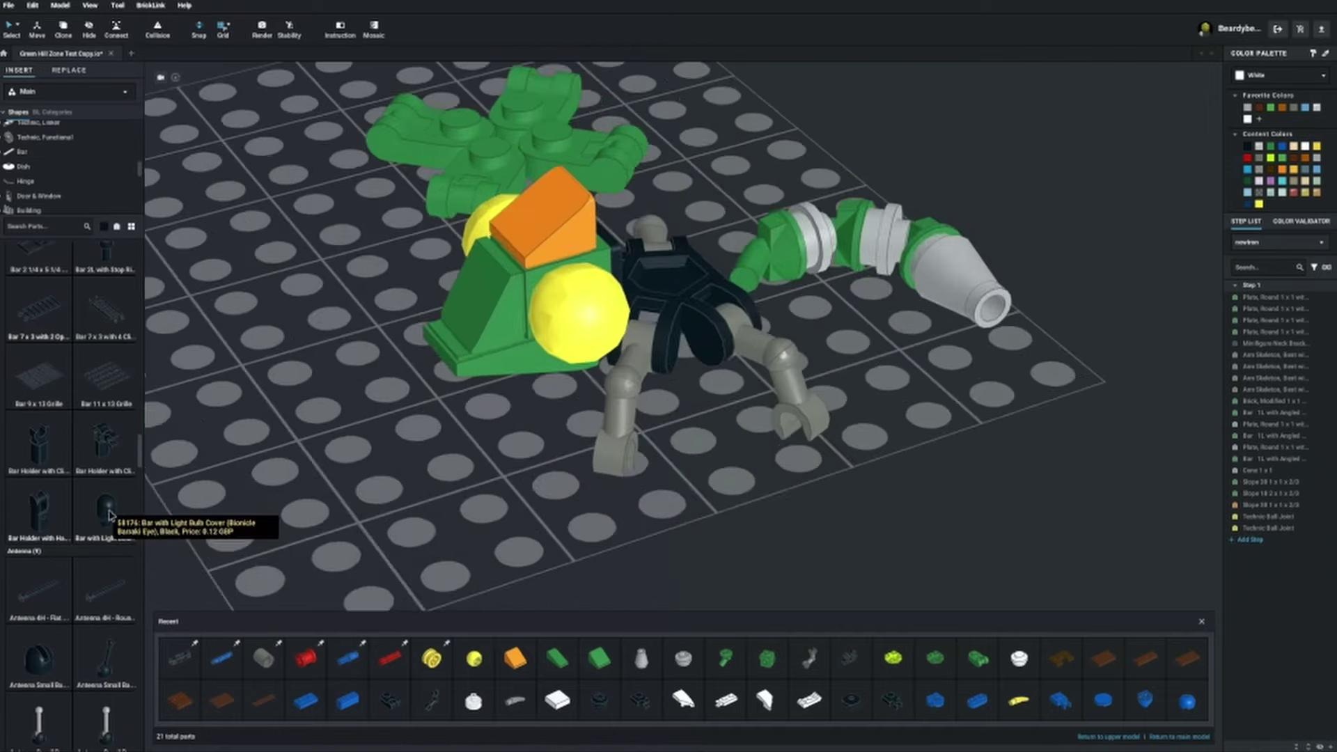
{"action": "left_click", "coordinate": [402, 442]}
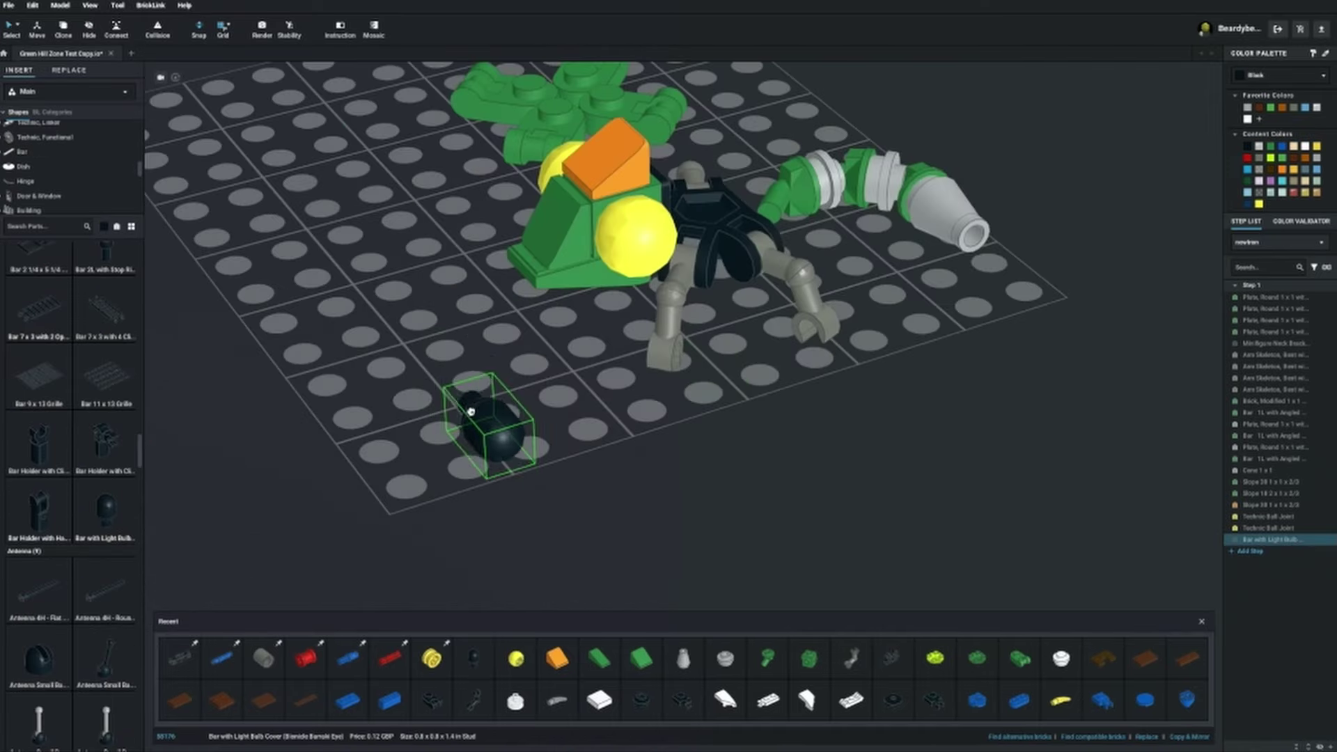
{"action": "left_click", "coordinate": [114, 444]}
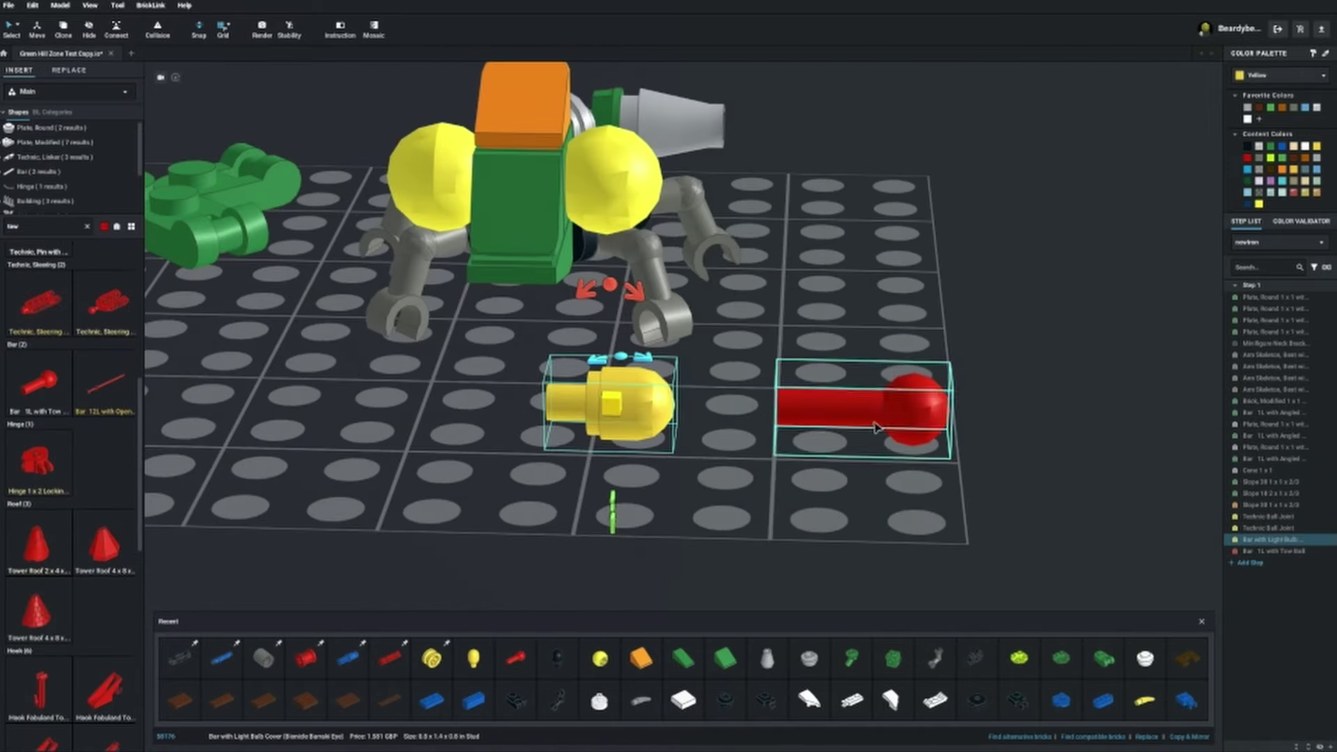
{"action": "key", "text": "Delete"}
{"action": "left_click", "coordinate": [462, 185]}
{"action": "key", "text": "Delete"}
{"action": "left_click_drag", "start_coordinate": [606, 404], "coordinate": [587, 175]}
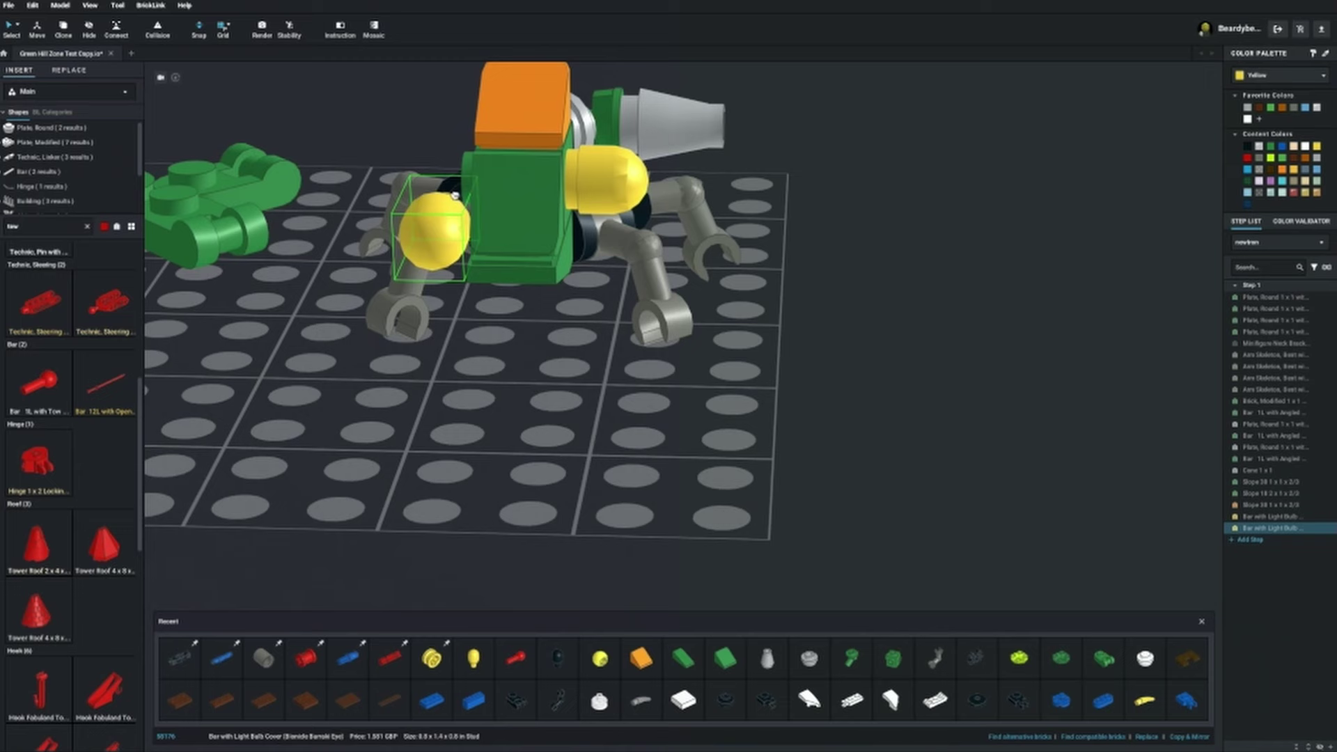
{"action": "left_click_drag", "start_coordinate": [455, 196], "coordinate": [514, 190]}
Turn the view to the robot's front-left and show the Technic pin parts
{"action": "left_click", "coordinate": [726, 225]}
{"action": "right_click_drag", "start_coordinate": [726, 225], "coordinate": [872, 270]}
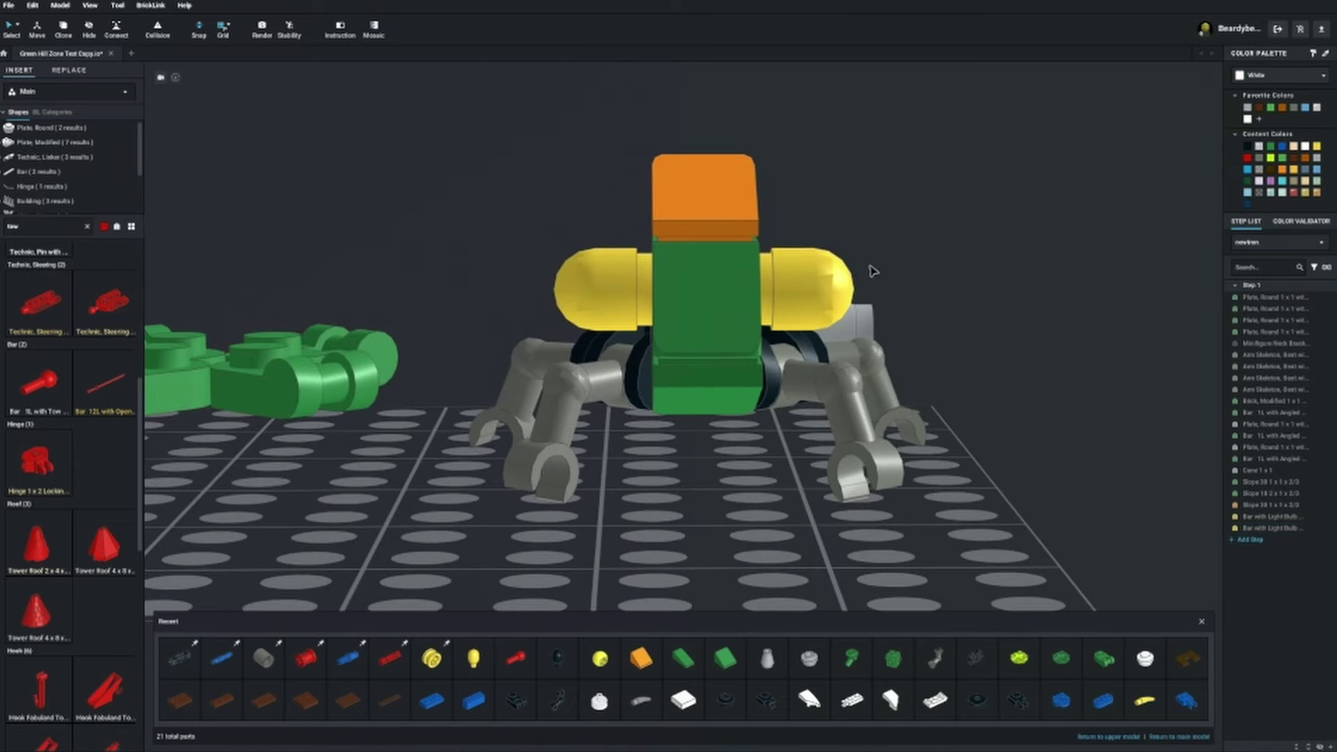
{"action": "right_click_drag", "start_coordinate": [943, 309], "coordinate": [953, 309]}
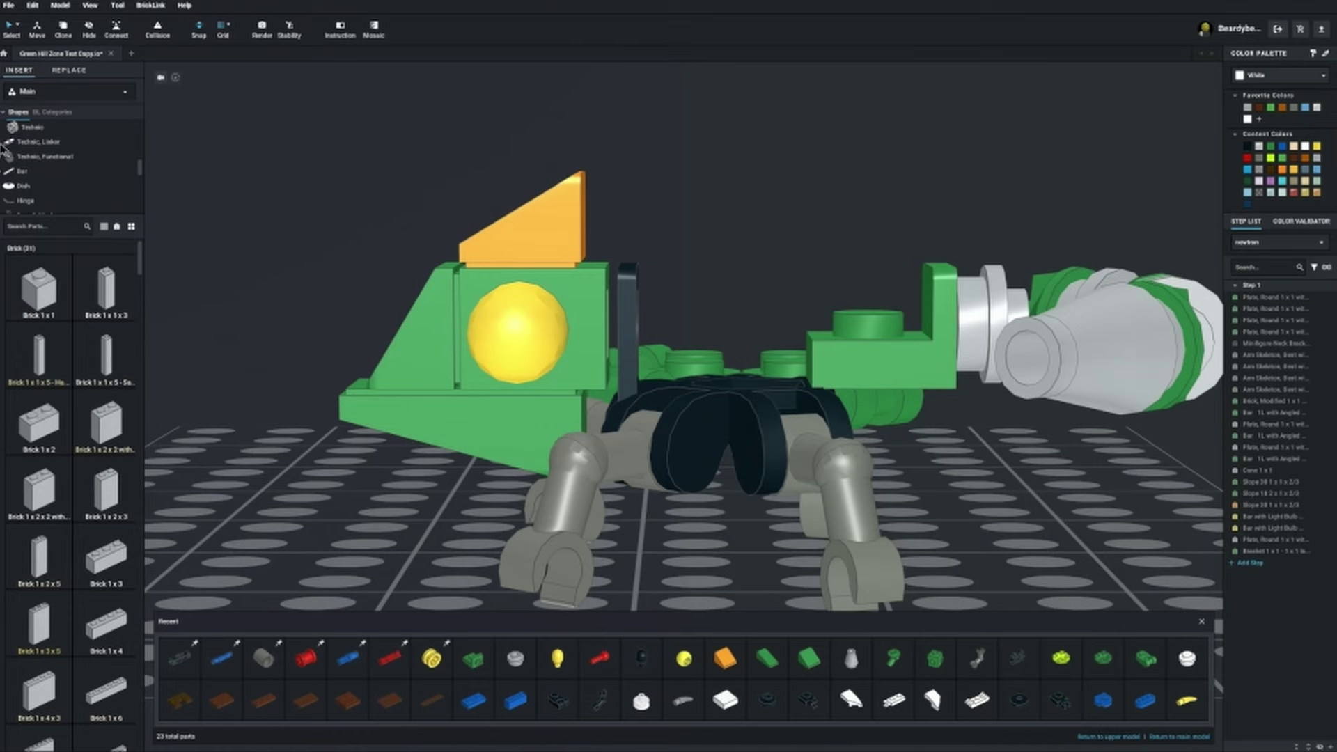
{"action": "left_click", "coordinate": [25, 162]}
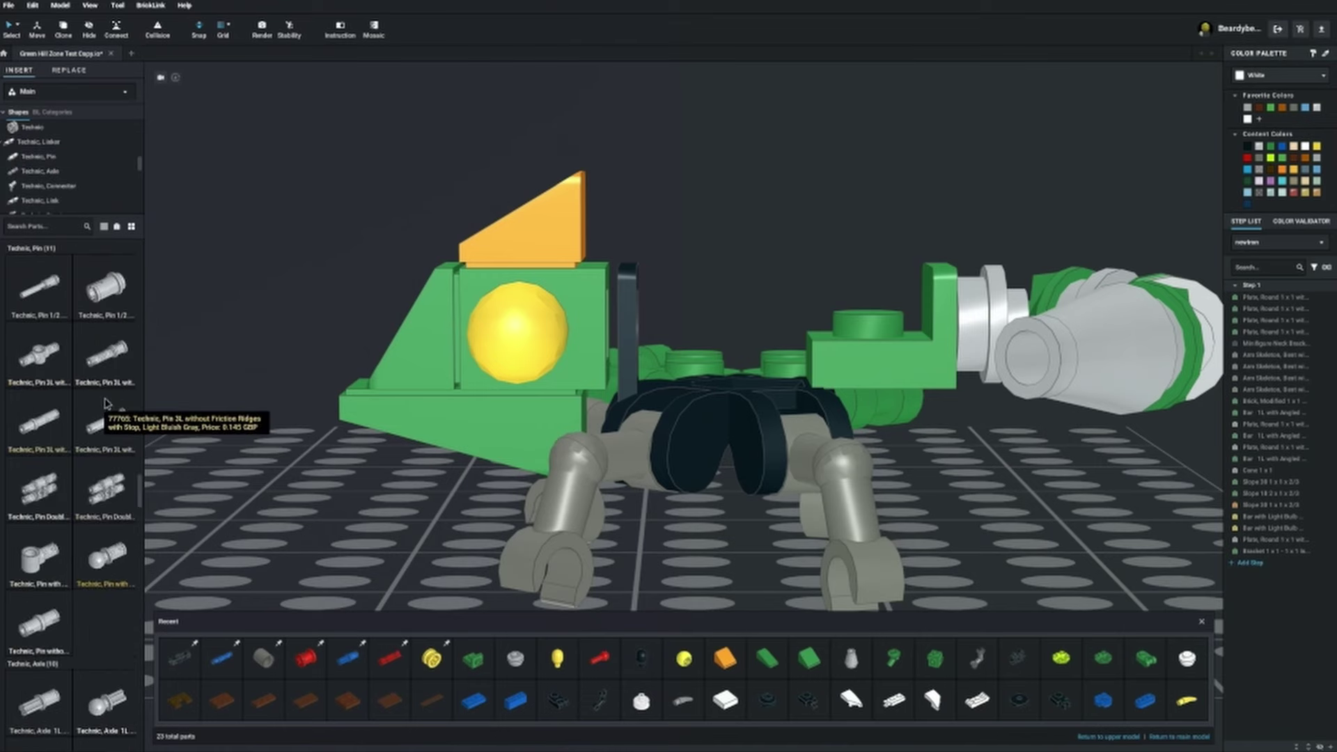
Add a Technic pin and fit a Bar 1L with Tow Ball into the head's socket
{"action": "scroll", "coordinate": [109, 394], "scroll_direction": "up", "scroll_amount": 2}
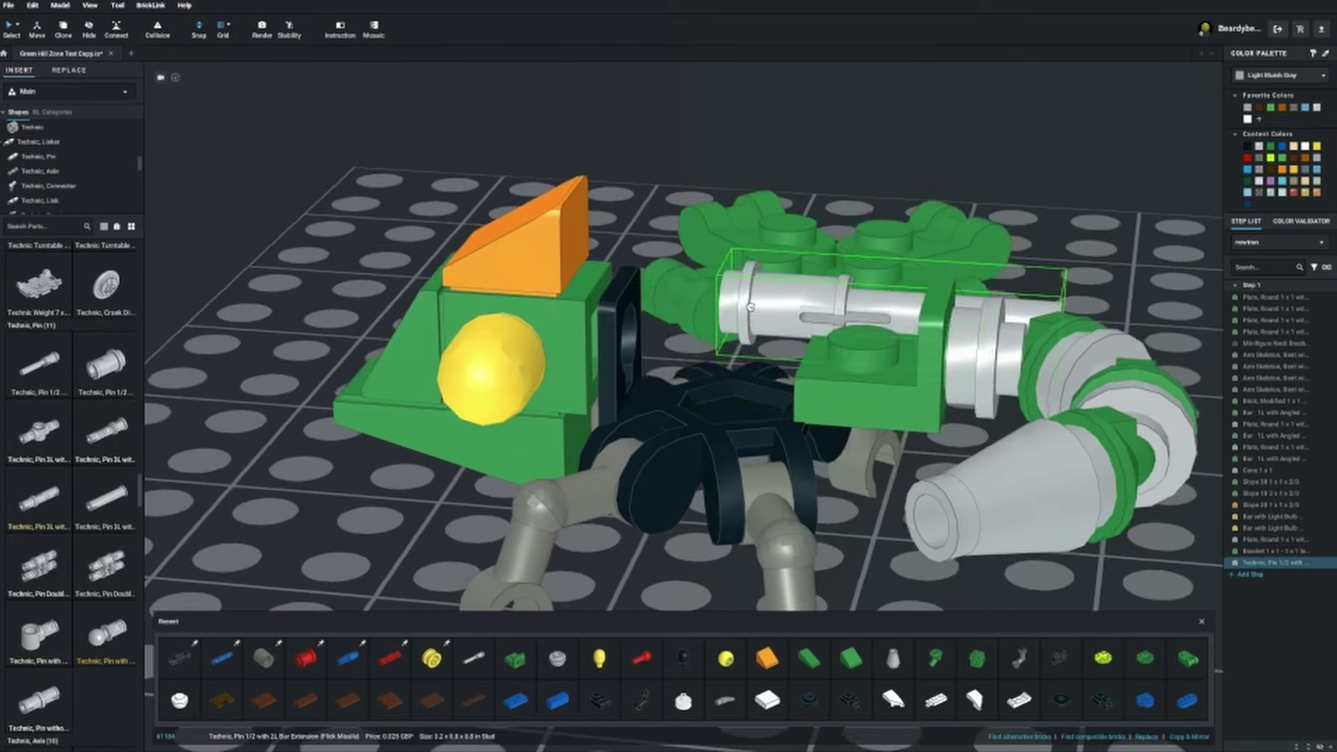
{"action": "key", "text": "Escape"}
{"action": "right_click_drag", "start_coordinate": [593, 342], "coordinate": [640, 306]}
{"action": "scroll", "coordinate": [641, 337], "scroll_direction": "up", "scroll_amount": 3}
{"action": "scroll", "coordinate": [681, 301], "scroll_direction": "down", "scroll_amount": 5}
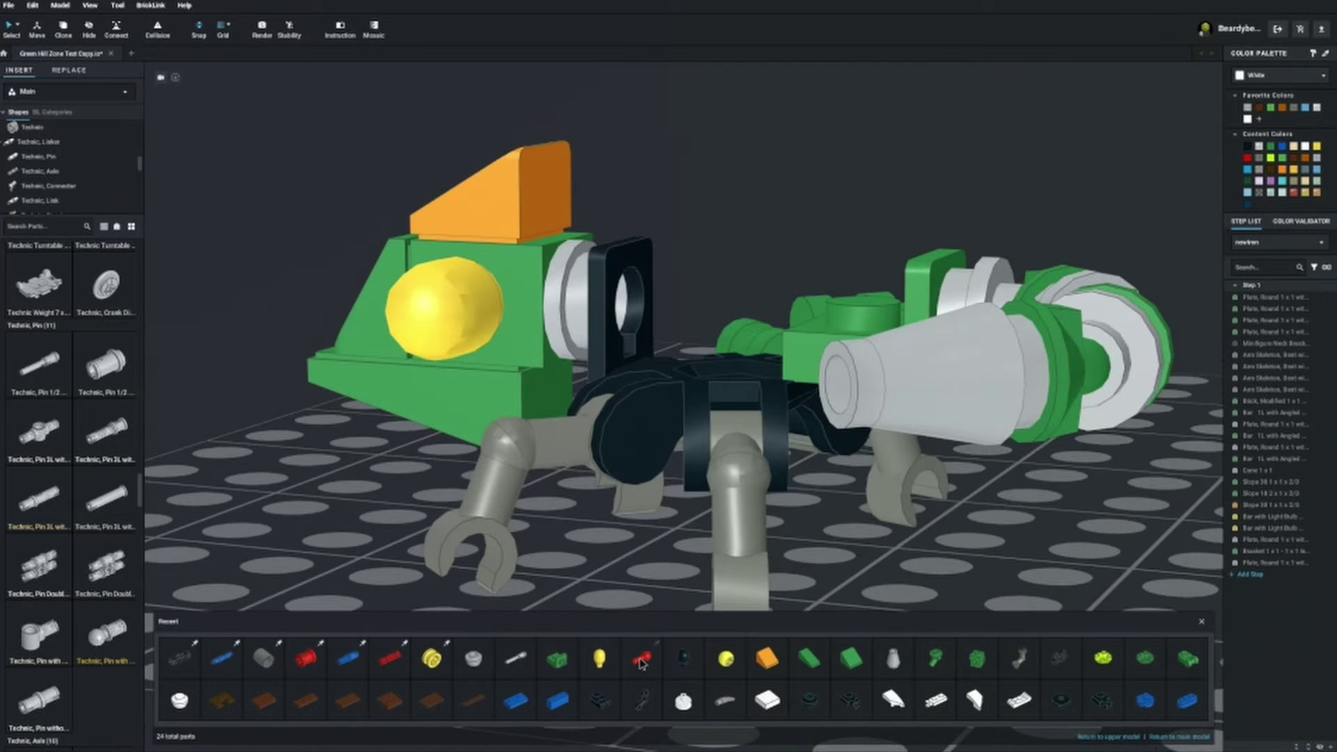
{"action": "left_click_drag", "start_coordinate": [640, 658], "coordinate": [625, 312]}
{"action": "scroll", "coordinate": [625, 312], "scroll_direction": "up", "scroll_amount": 2}
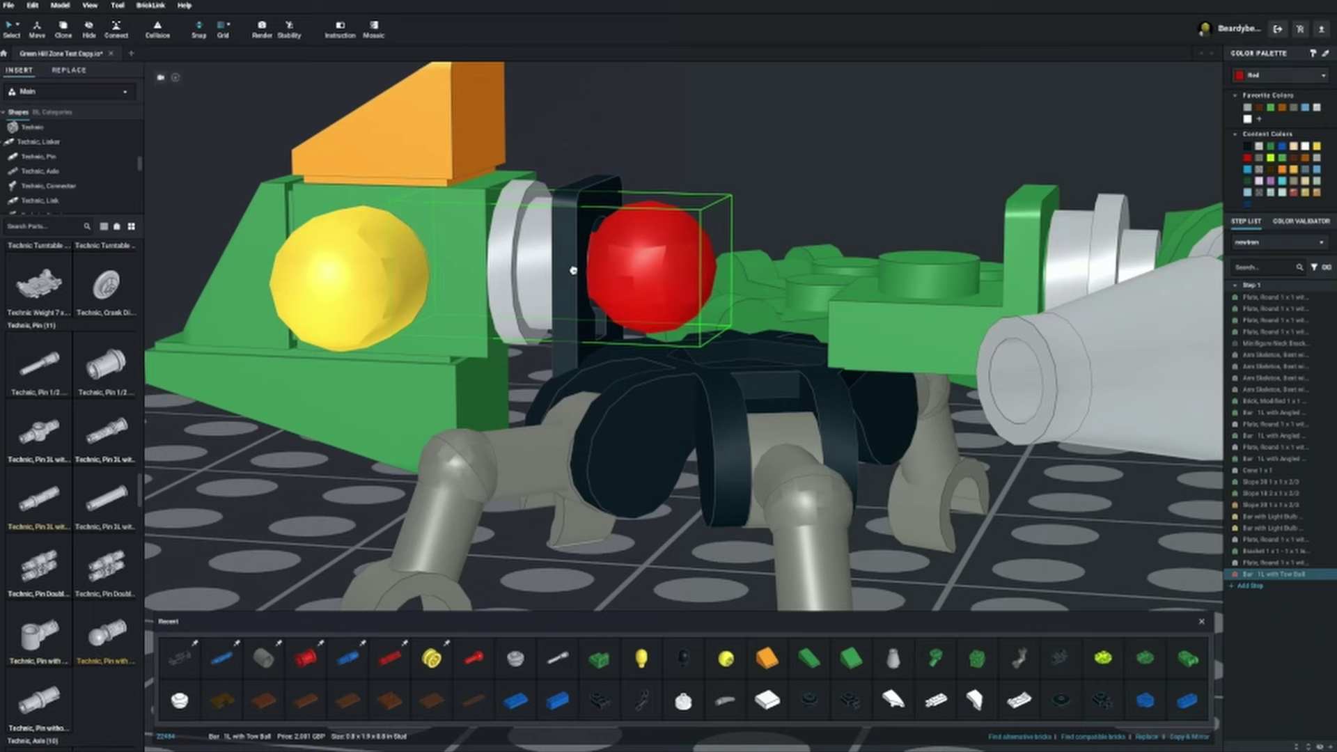
{"action": "left_click_drag", "start_coordinate": [572, 270], "coordinate": [623, 280]}
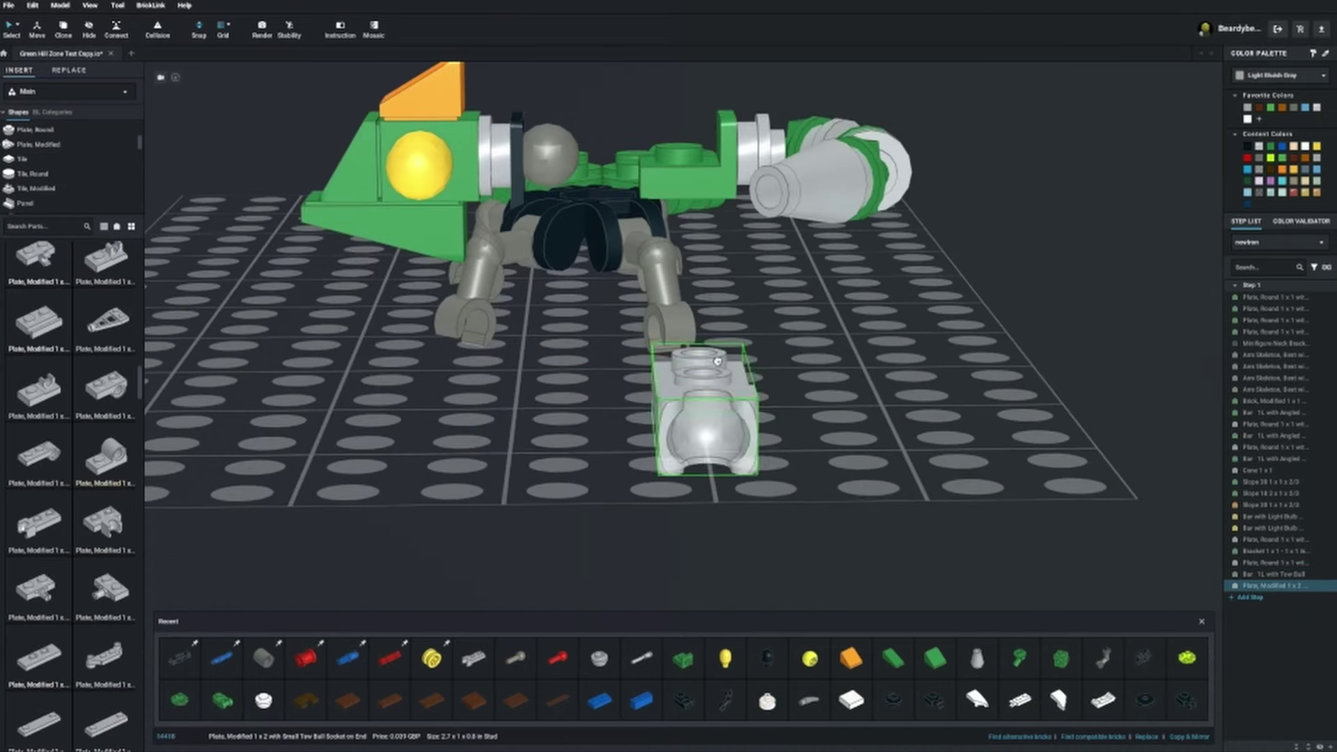
Place a 1x2 modified plate and select the group of eight arm parts
{"action": "left_click", "coordinate": [625, 155]}
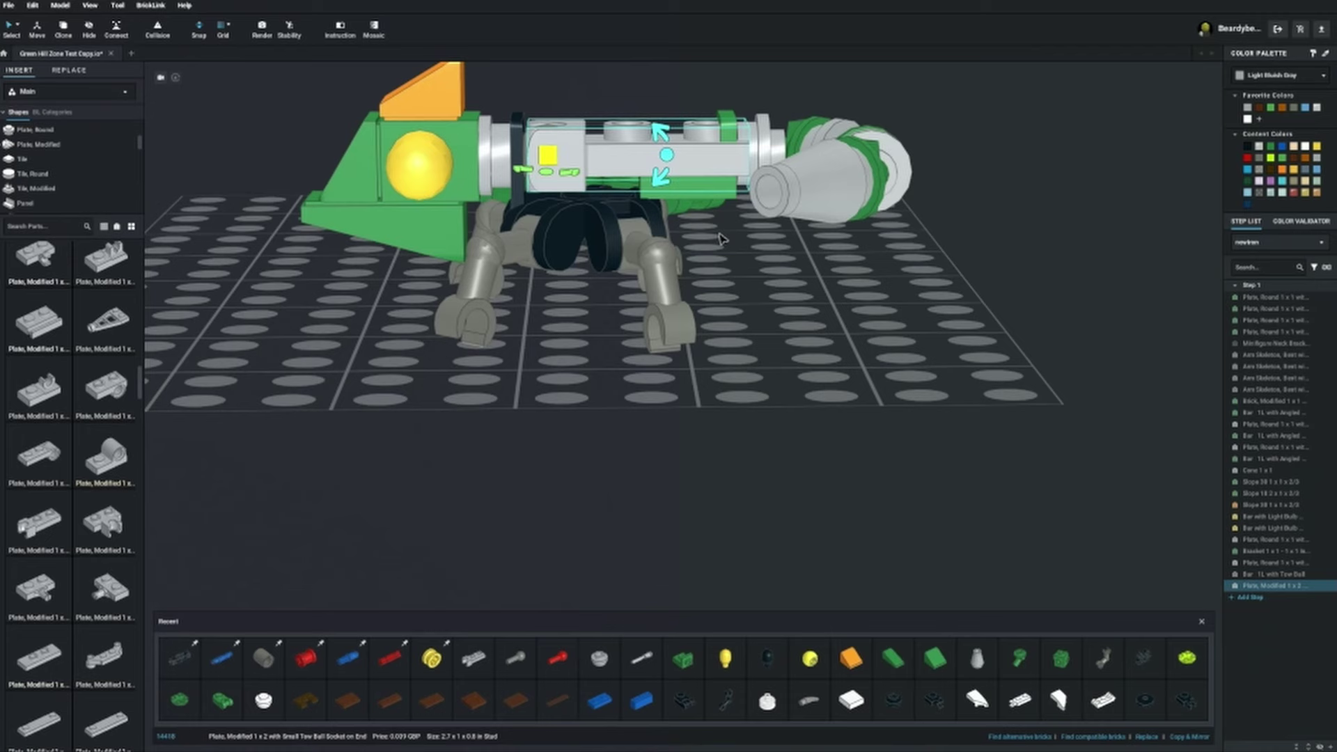
{"action": "left_click", "coordinate": [598, 257]}
{"action": "right_click_drag", "start_coordinate": [721, 239], "coordinate": [690, 312]}
{"action": "key", "text": "Escape"}
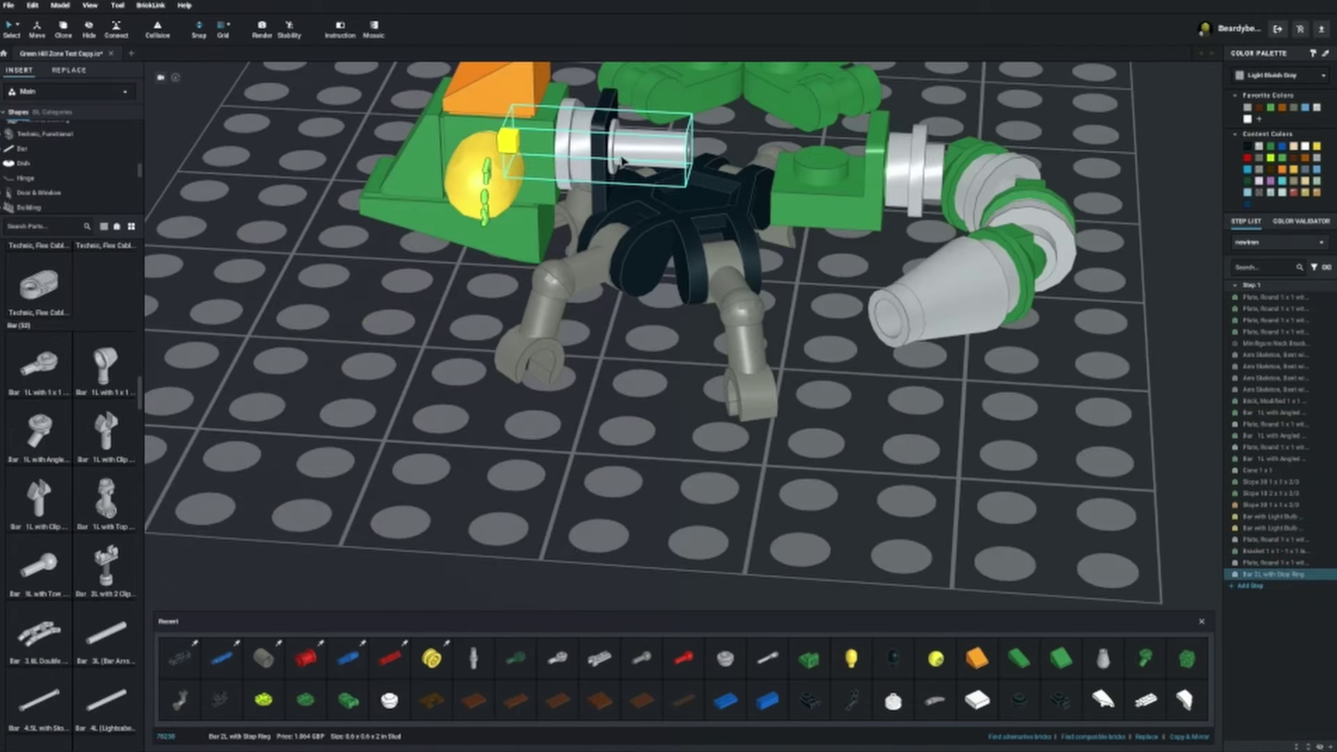
Move the grey-green cannon assembly onto the Newtron's black head
{"action": "scroll", "coordinate": [683, 312], "scroll_direction": "up", "scroll_amount": 5}
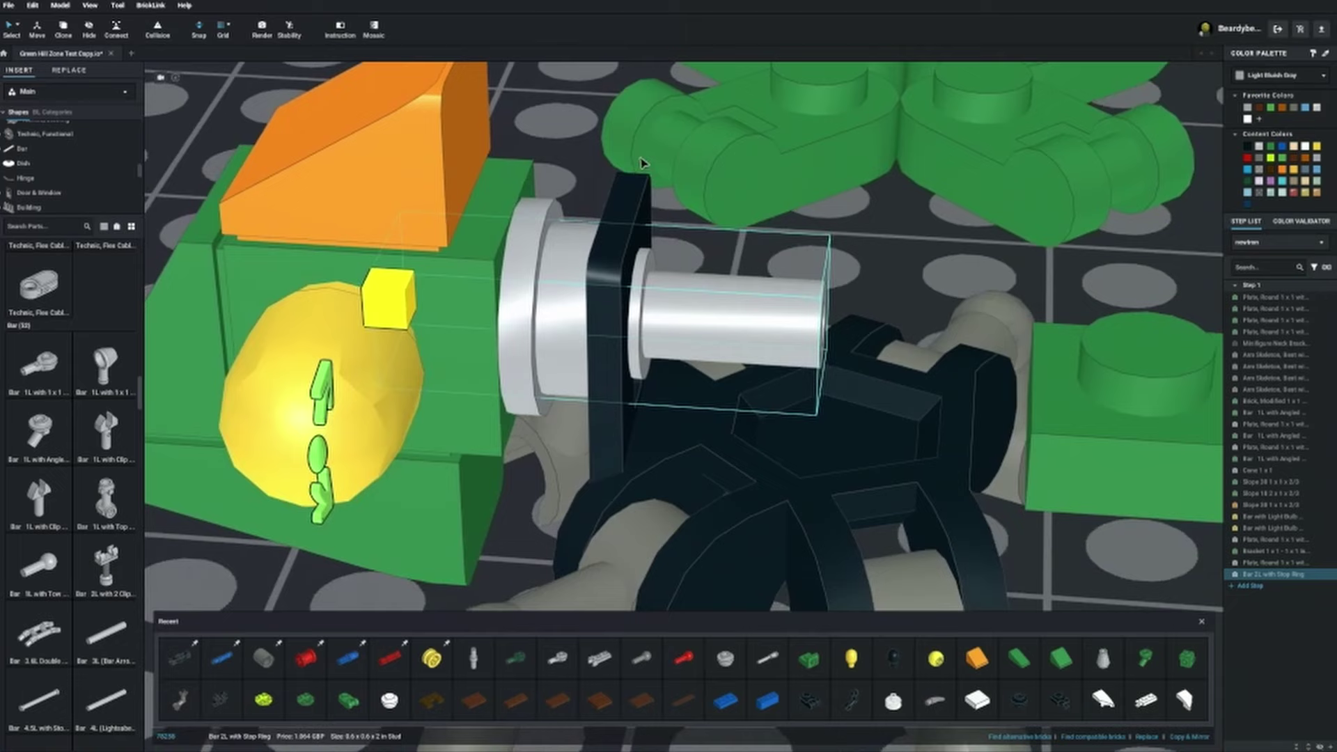
{"action": "right_click_drag", "start_coordinate": [676, 306], "coordinate": [524, 310]}
{"action": "left_click", "coordinate": [477, 311]}
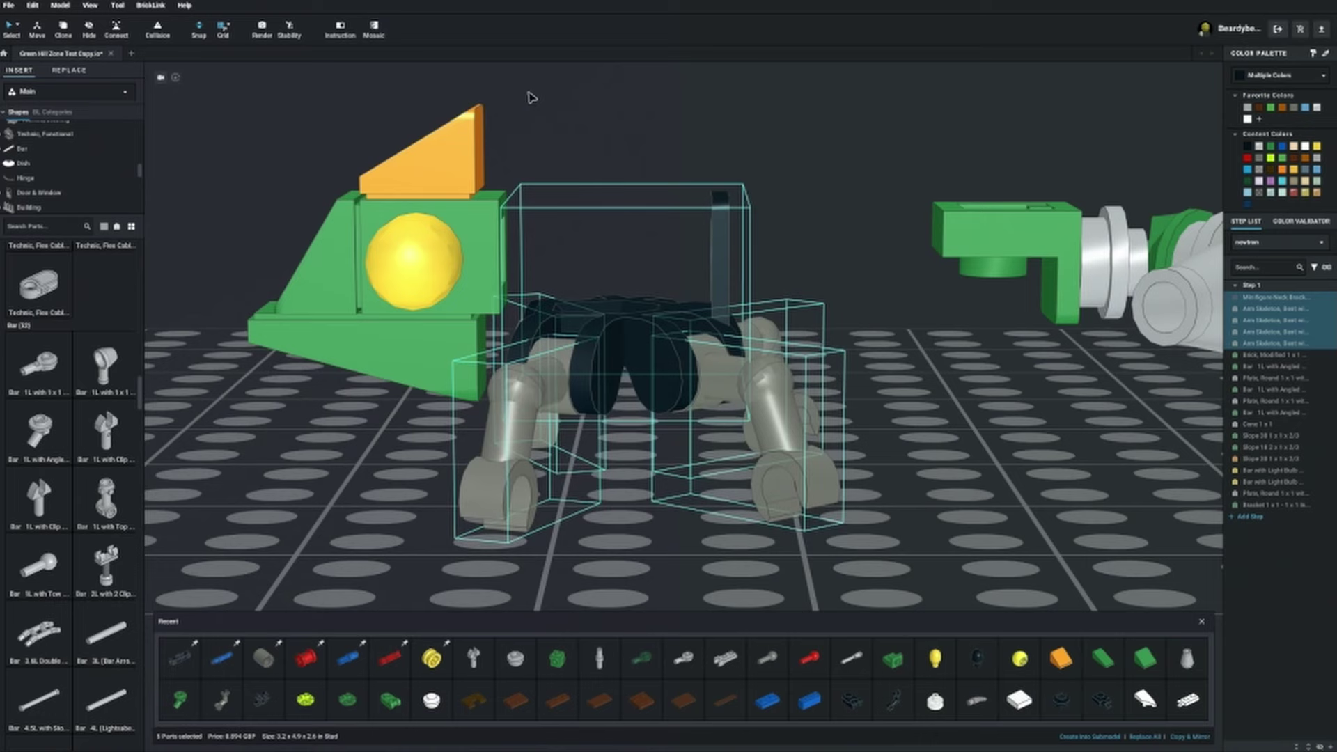
{"action": "right_click_drag", "start_coordinate": [1057, 285], "coordinate": [1044, 306]}
{"action": "left_click", "coordinate": [1030, 313]}
{"action": "left_click_drag", "start_coordinate": [1031, 313], "coordinate": [662, 279]}
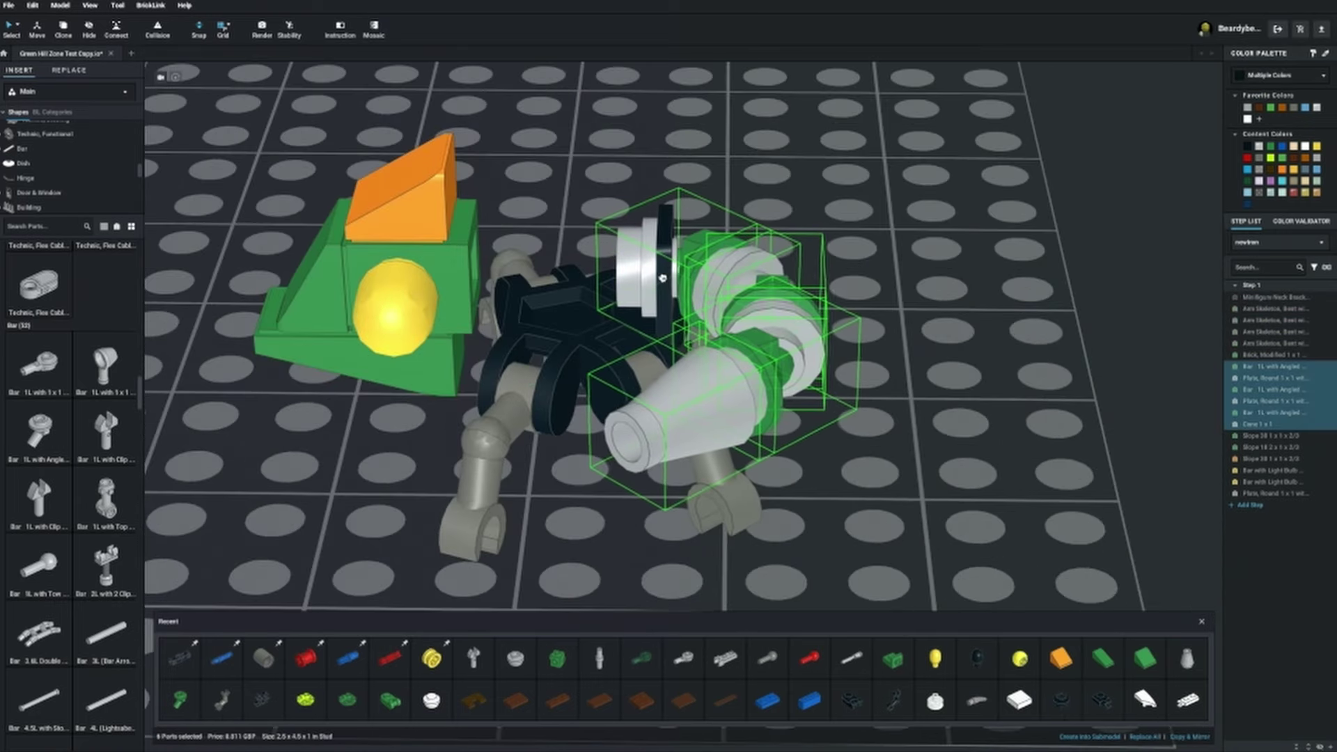
{"action": "left_click", "coordinate": [857, 278]}
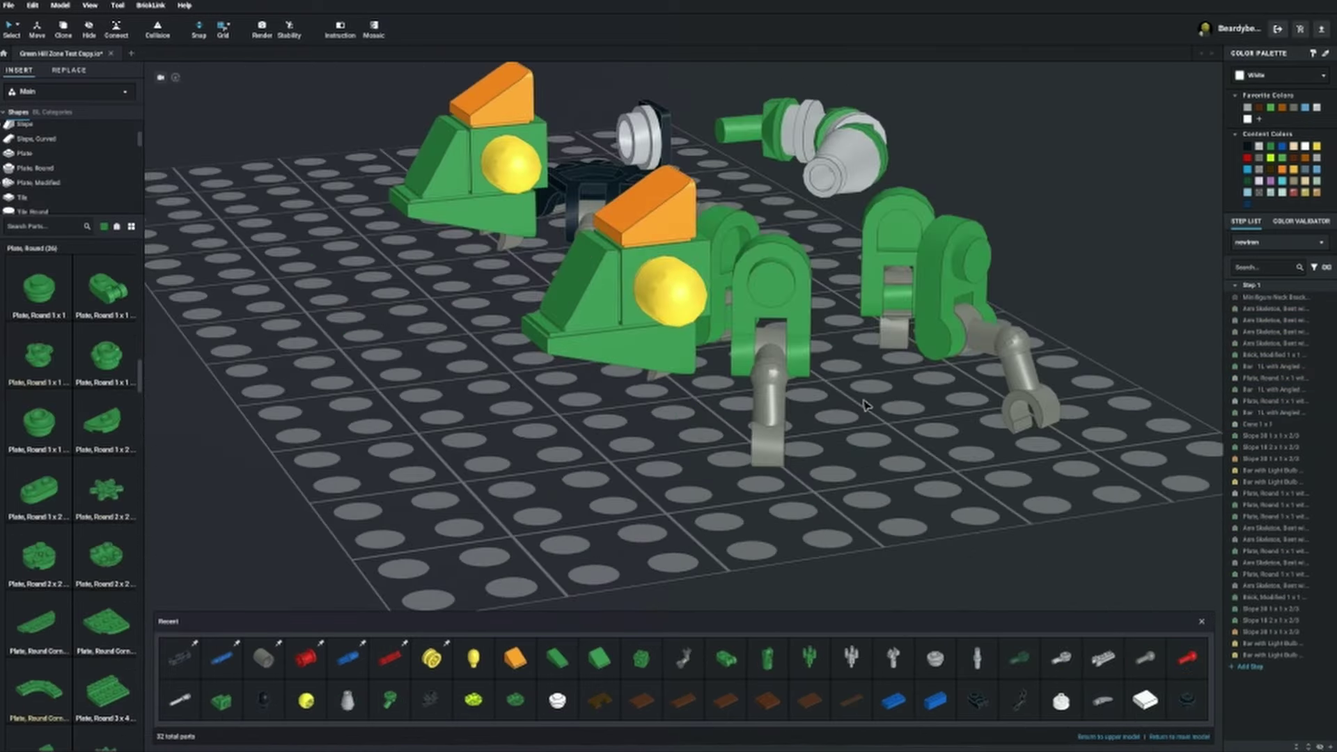
{"action": "scroll", "coordinate": [874, 404], "scroll_direction": "up", "scroll_amount": 2}
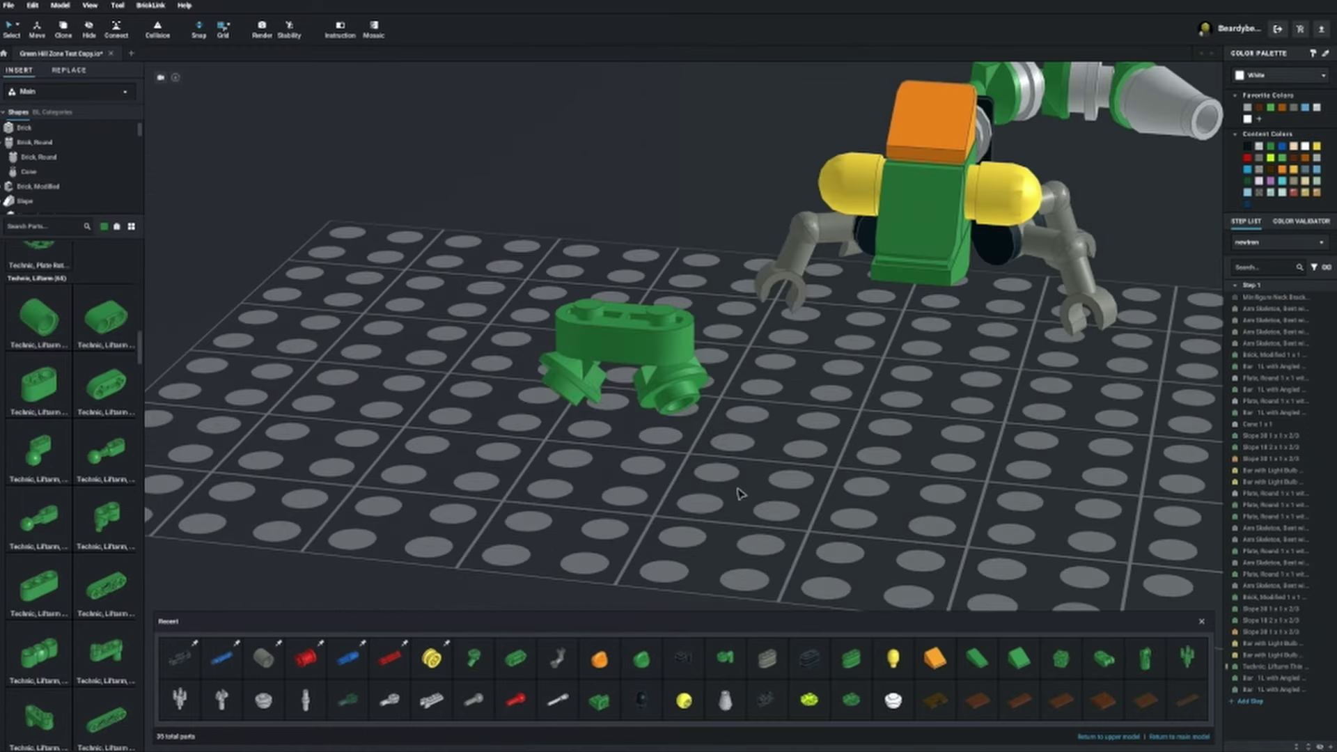
Place a Dark Bluish Gray Tile, Round 1x1 on the green front plate
{"action": "scroll", "coordinate": [746, 483], "scroll_direction": "up", "scroll_amount": 5}
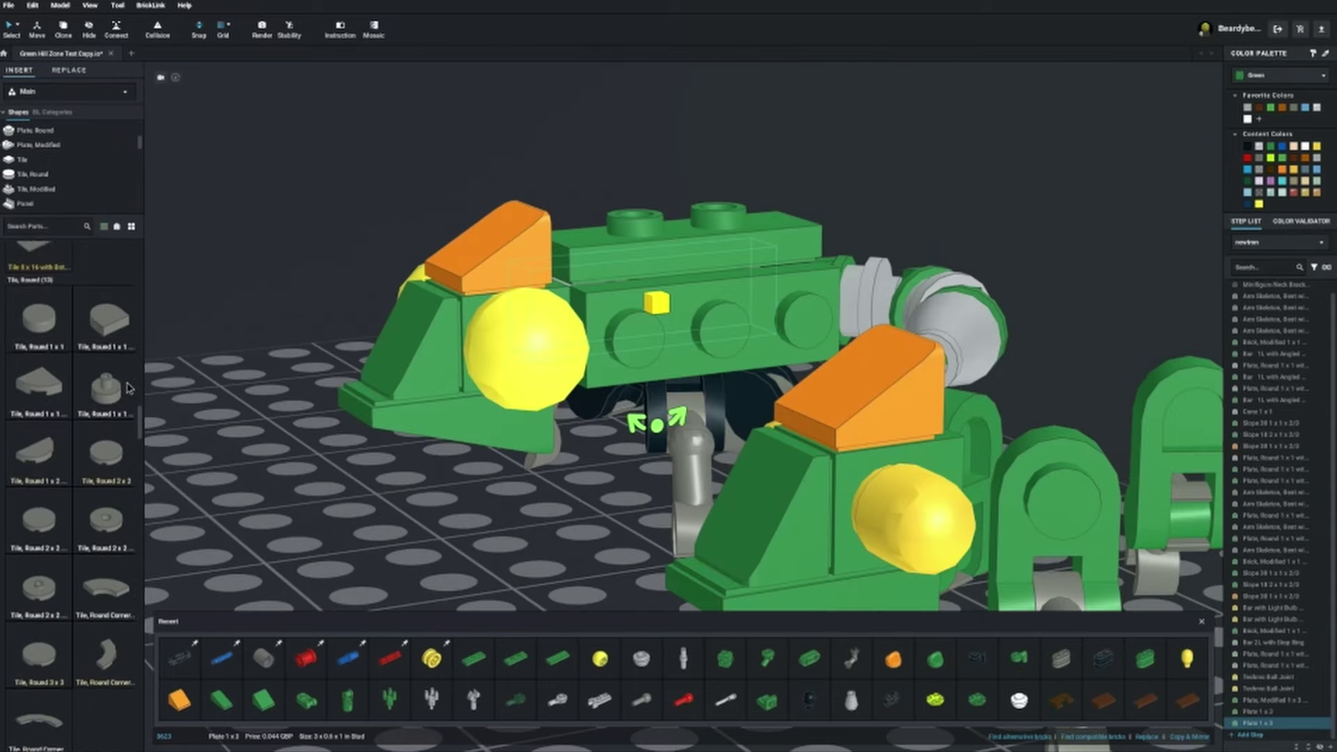
{"action": "scroll", "coordinate": [127, 387], "scroll_direction": "down", "scroll_amount": 1}
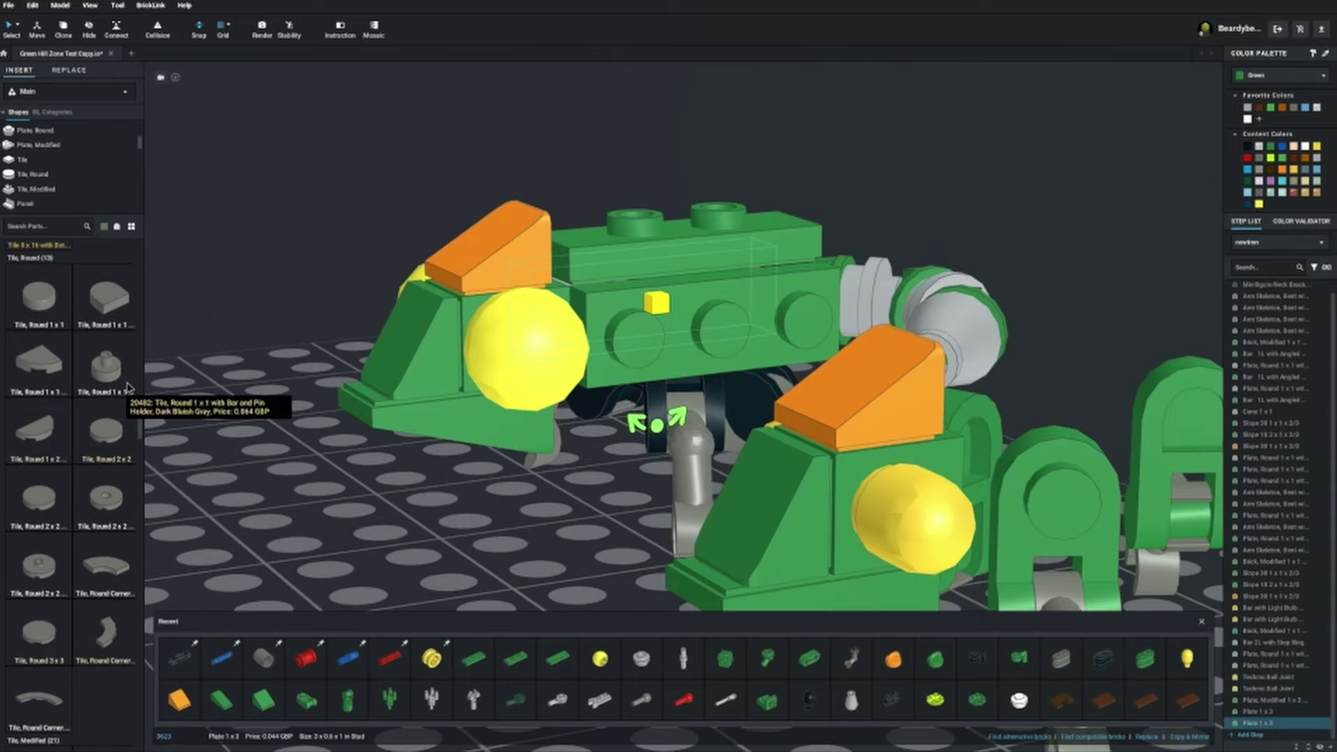
{"action": "left_click_drag", "start_coordinate": [174, 317], "coordinate": [409, 400]}
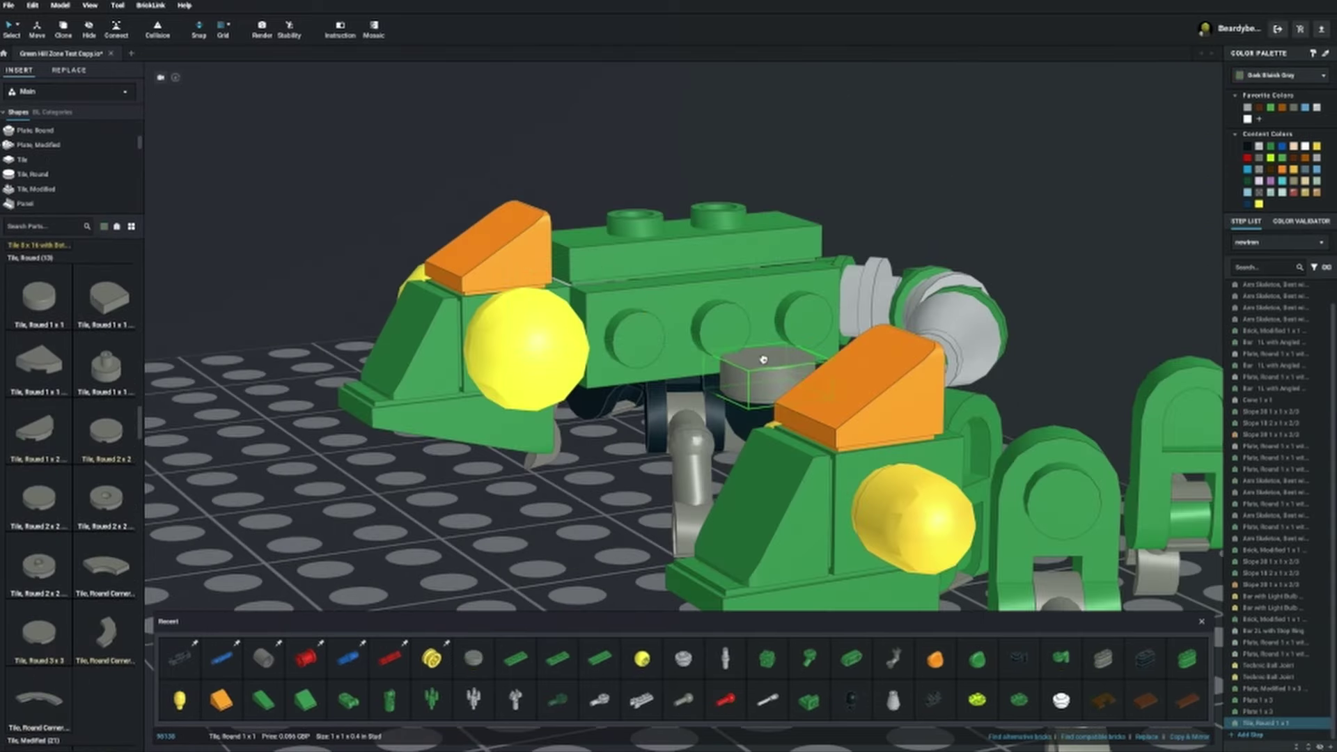
Add a green Shoulder Mechanical piece to the Newtron build
{"action": "right_click_drag", "start_coordinate": [763, 360], "coordinate": [690, 370]}
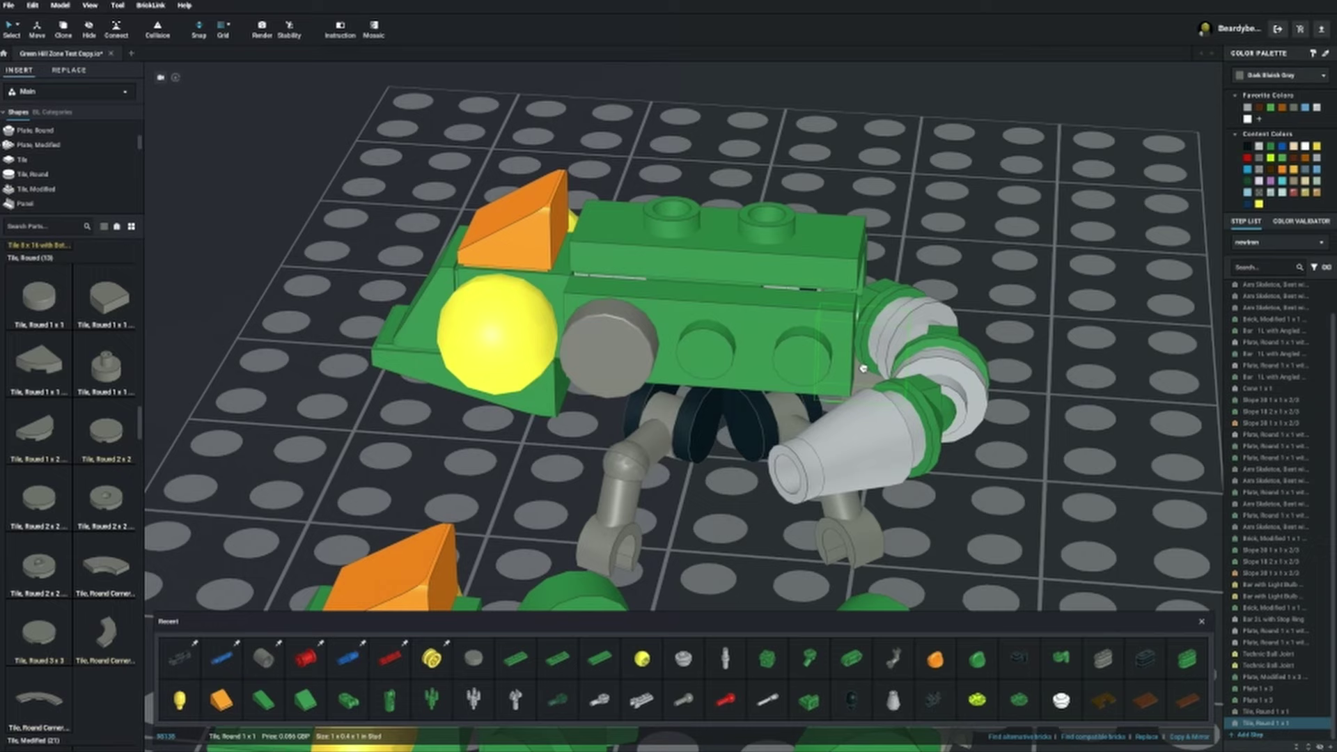
{"action": "right_click_drag", "start_coordinate": [687, 385], "coordinate": [706, 306]}
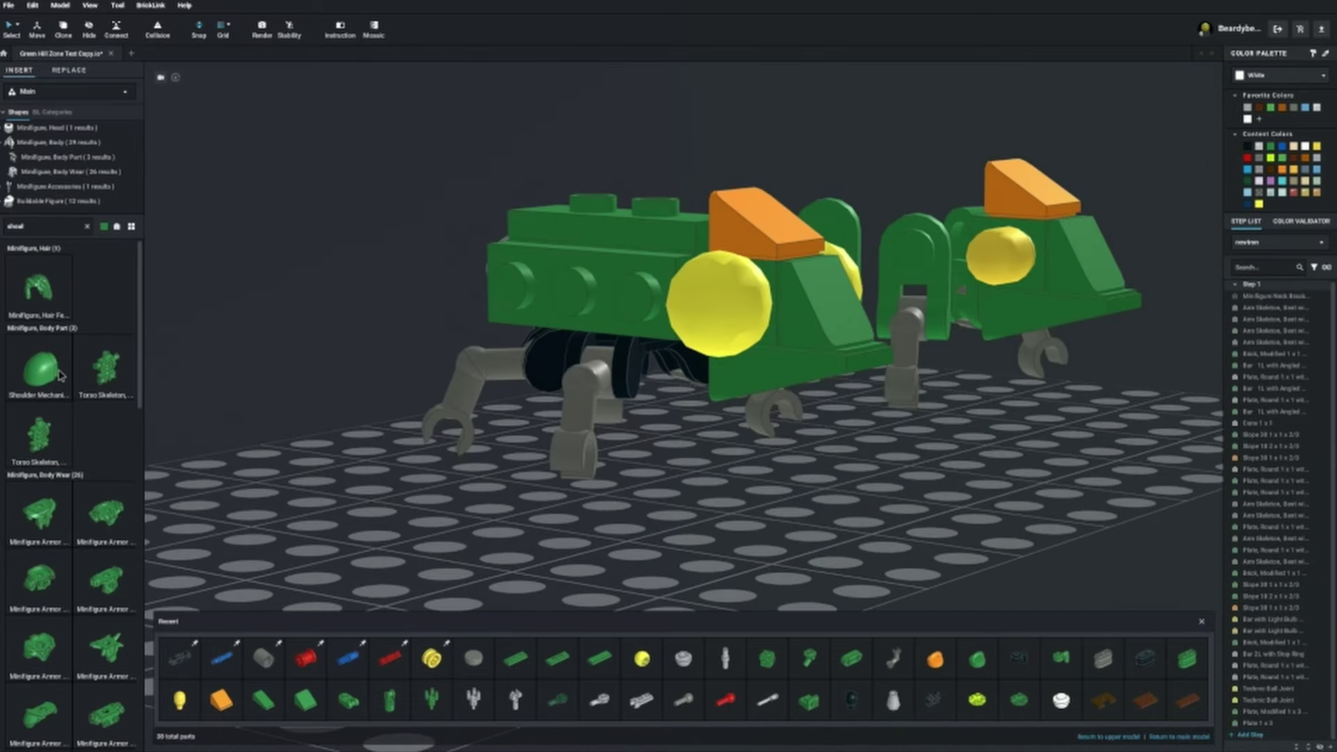
{"action": "left_click_drag", "start_coordinate": [59, 376], "coordinate": [769, 474]}
{"action": "right_click_drag", "start_coordinate": [785, 475], "coordinate": [795, 392]}
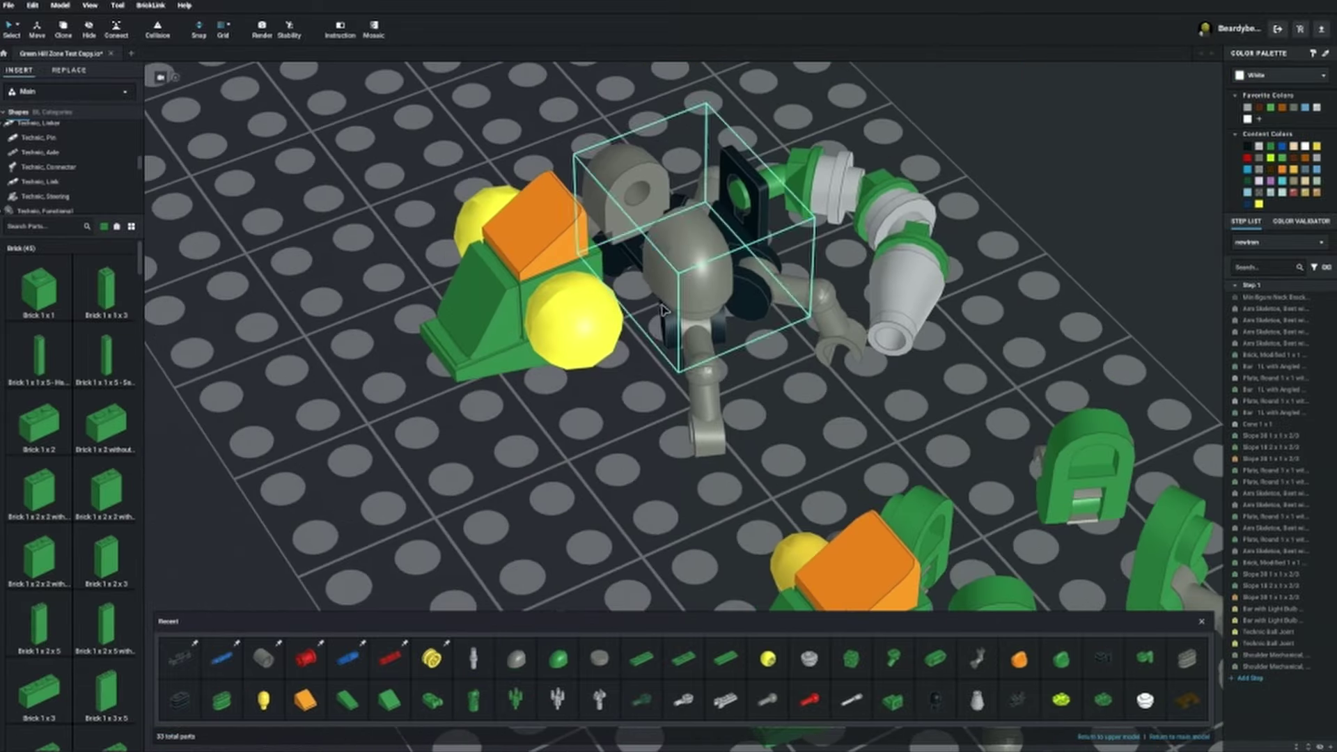
Focus on the badnik's yellow ball and place the croissant part beside the green jumper plate
{"action": "scroll", "coordinate": [635, 340], "scroll_direction": "down", "scroll_amount": 2}
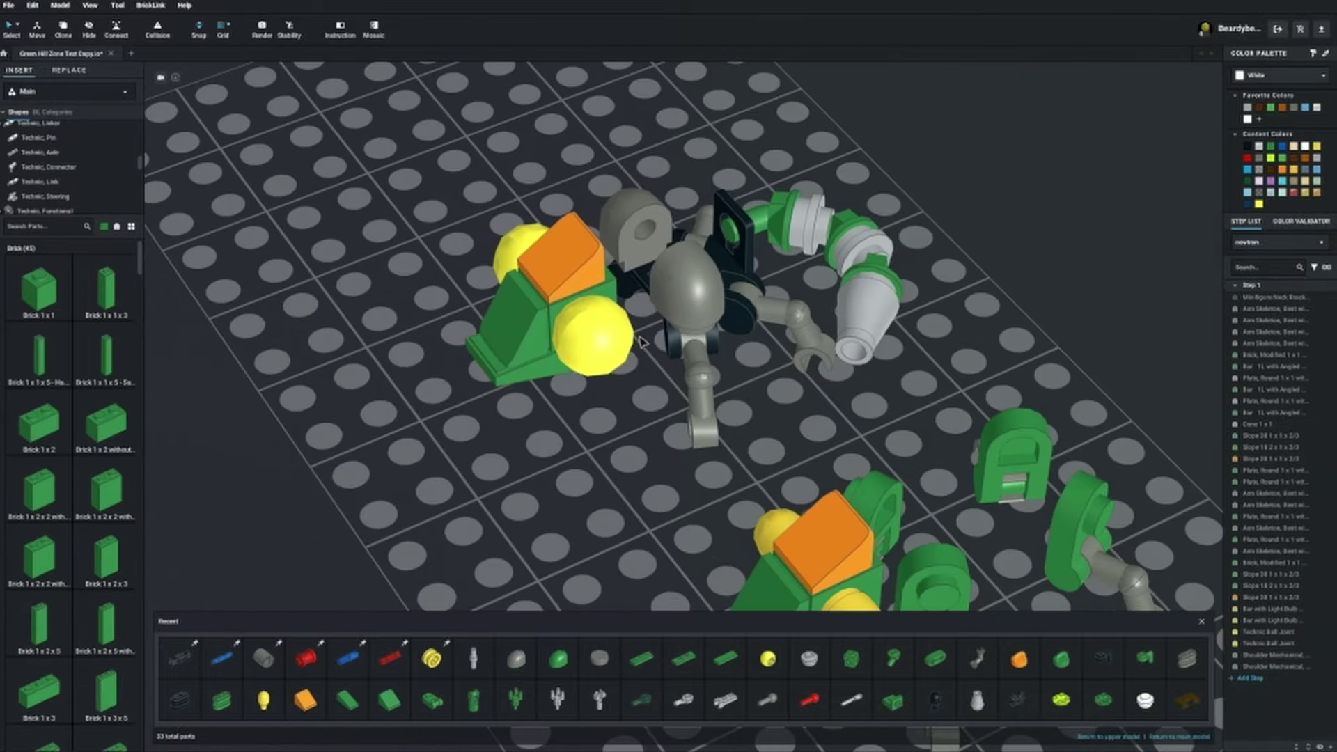
{"action": "left_click", "coordinate": [630, 339]}
{"action": "key", "text": "f"}
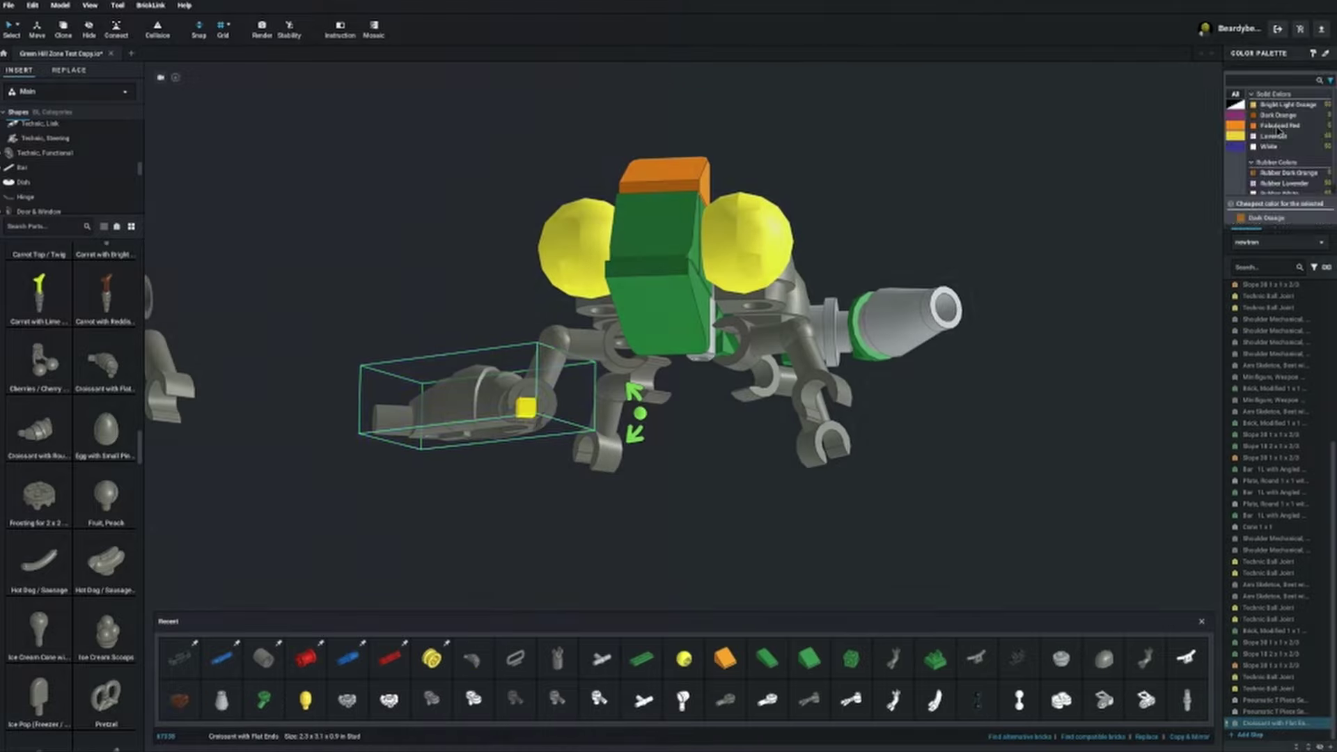
{"action": "left_click", "coordinate": [933, 305], "text": "shift"}
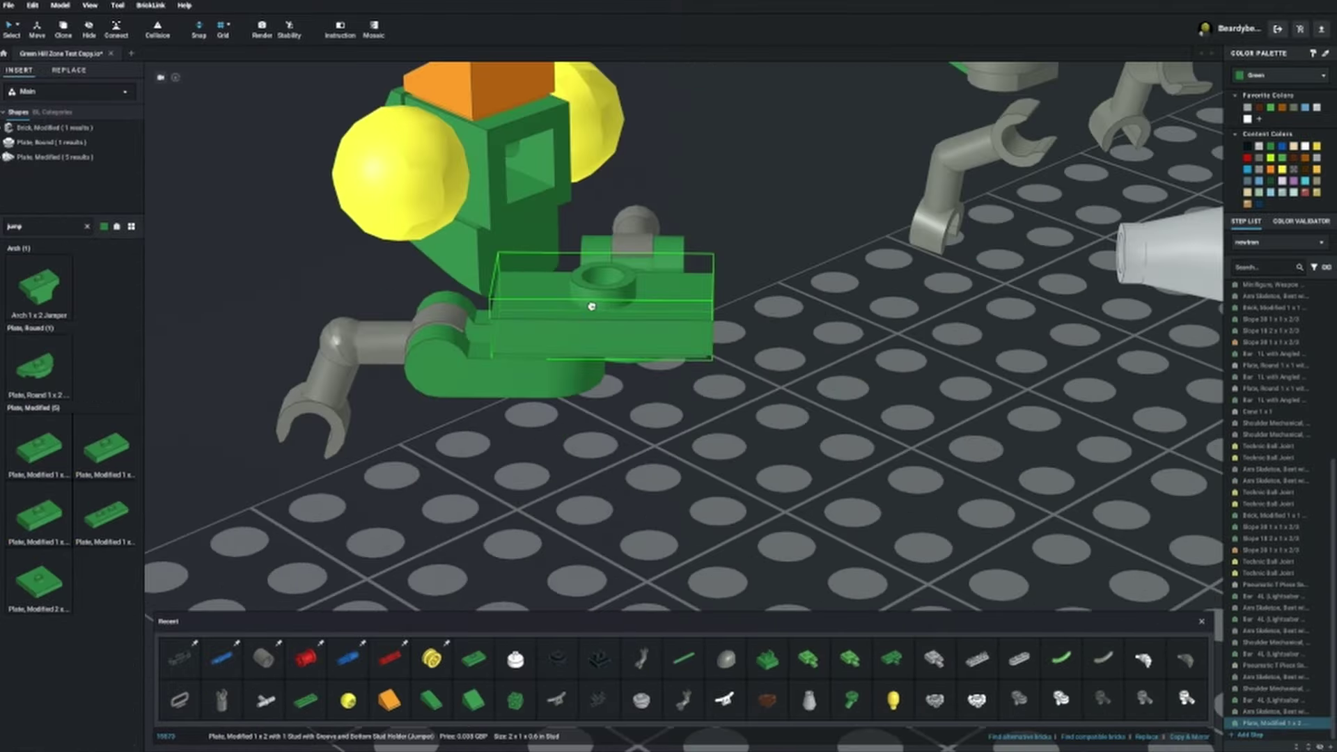
{"action": "right_click_drag", "start_coordinate": [597, 298], "coordinate": [491, 422]}
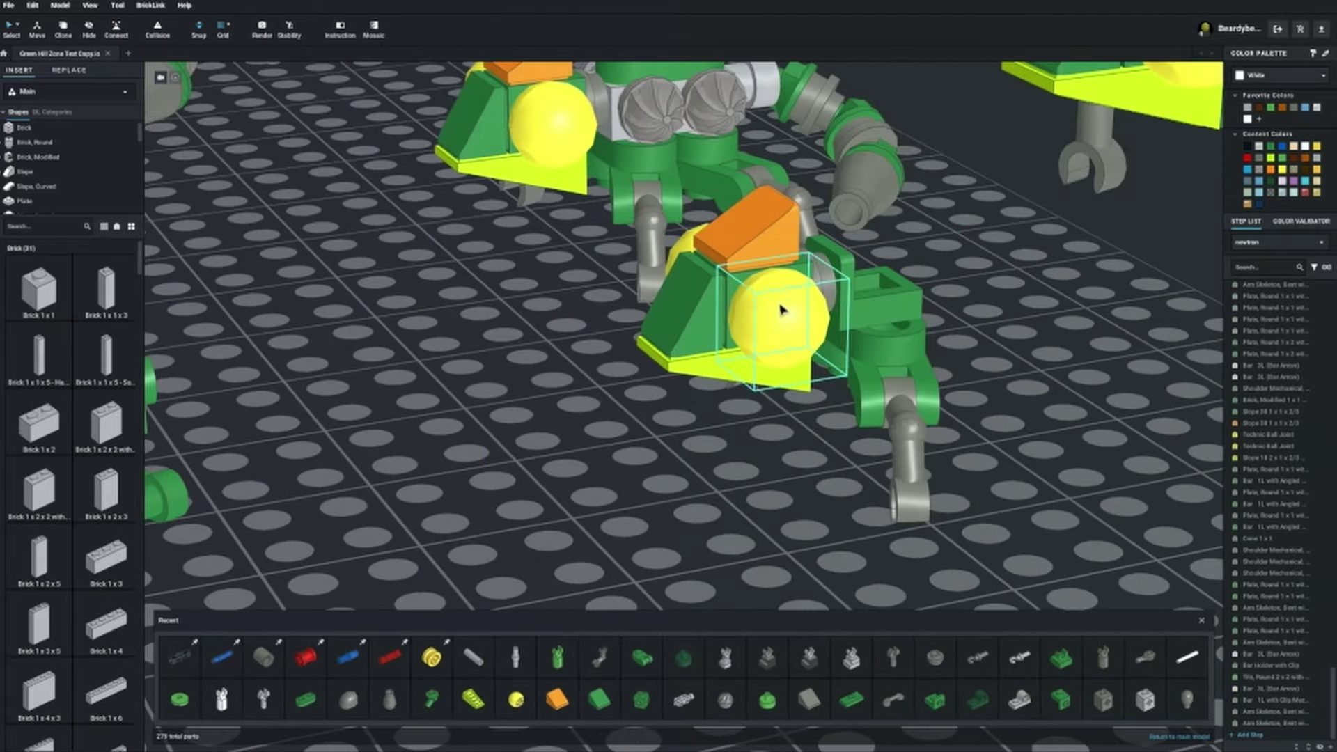
{"action": "right_click_drag", "start_coordinate": [780, 309], "coordinate": [627, 363]}
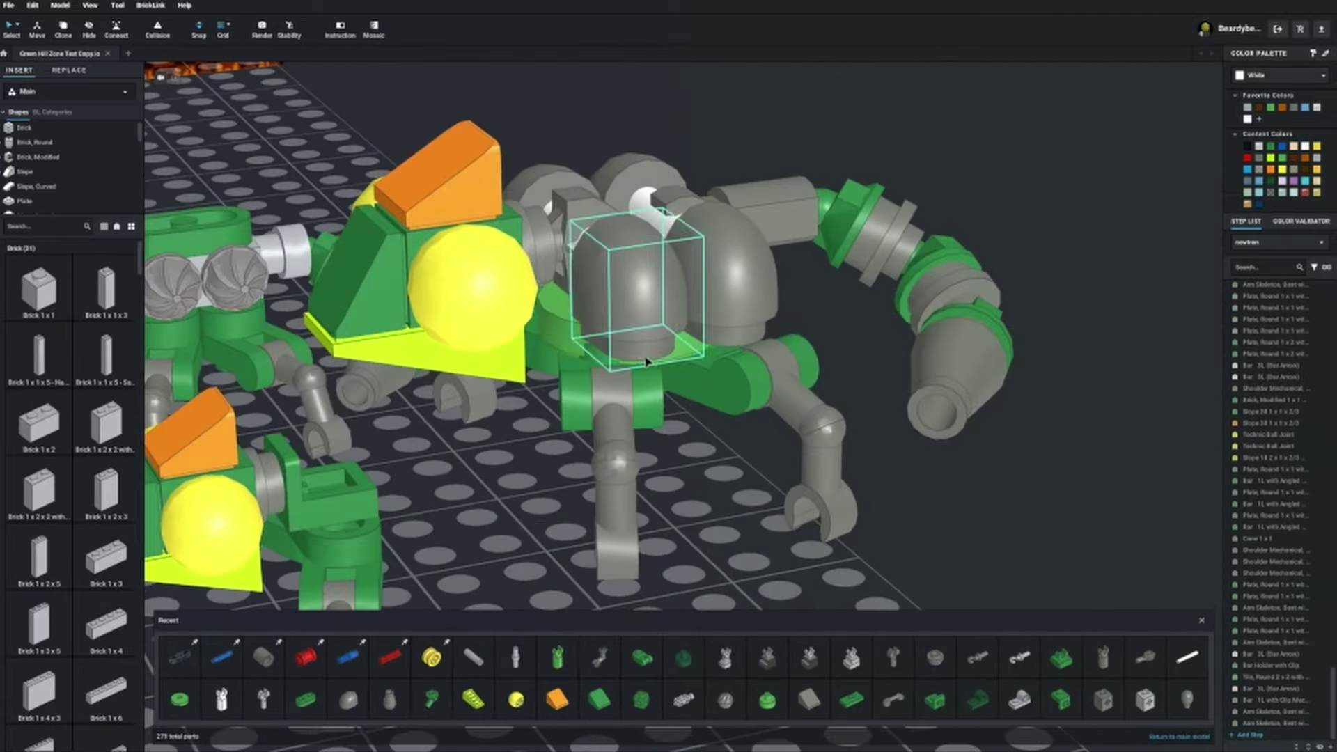
{"action": "scroll", "coordinate": [646, 362], "scroll_direction": "down", "scroll_amount": 5}
{"action": "right_click_drag", "start_coordinate": [648, 300], "coordinate": [773, 348]}
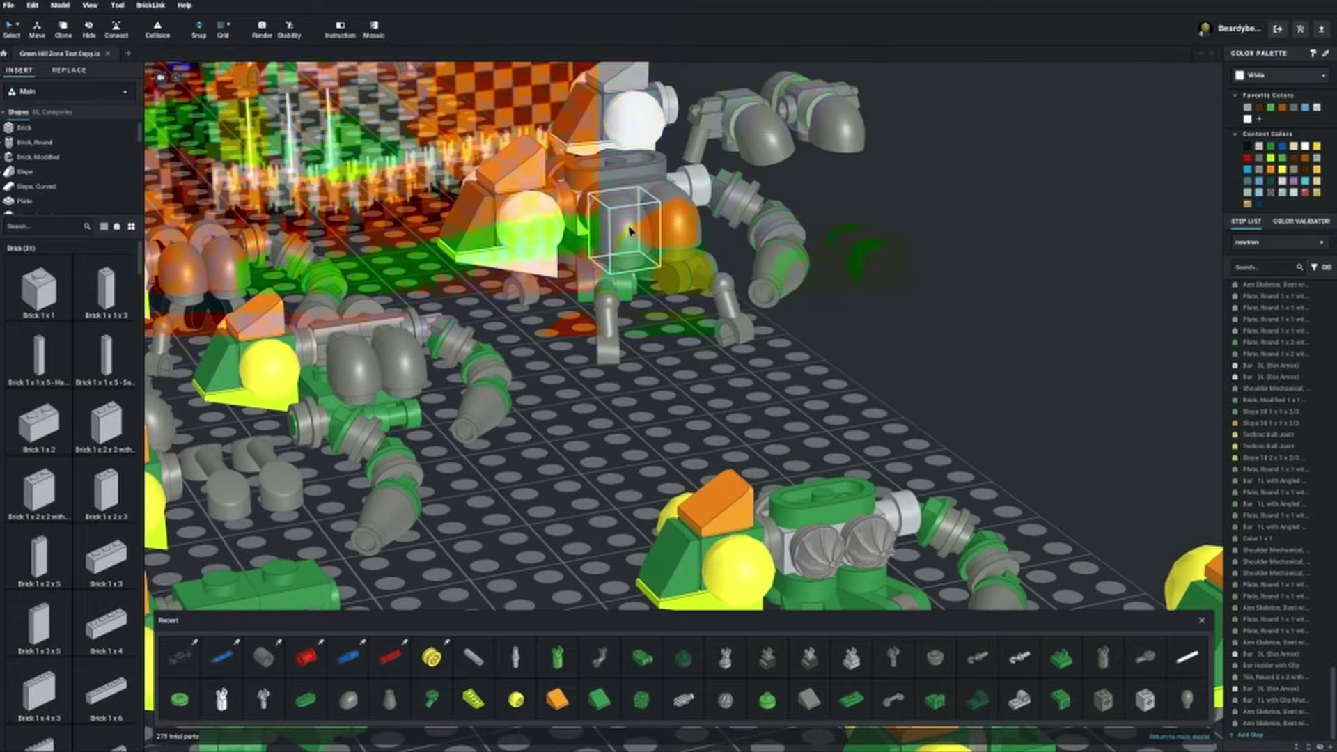
{"action": "right_click_drag", "start_coordinate": [630, 231], "coordinate": [752, 230]}
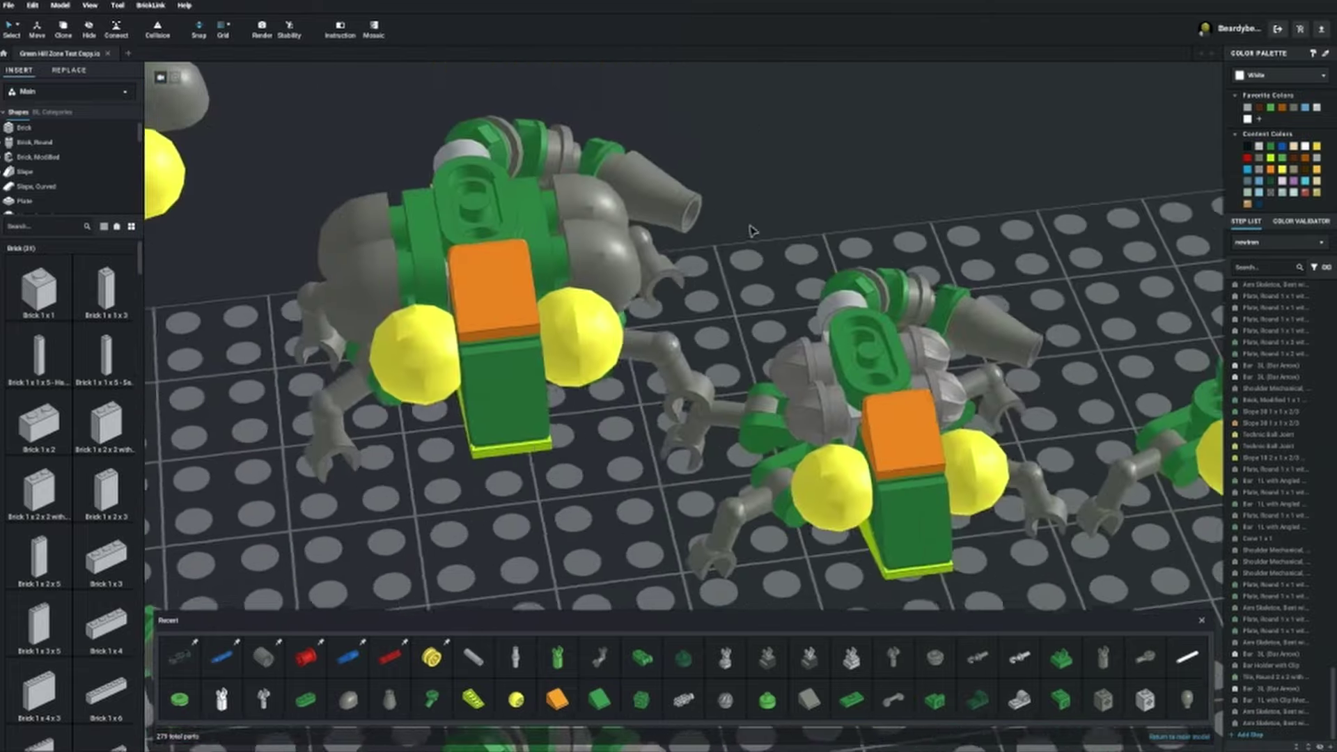
{"action": "scroll", "coordinate": [752, 229], "scroll_direction": "down", "scroll_amount": 5}
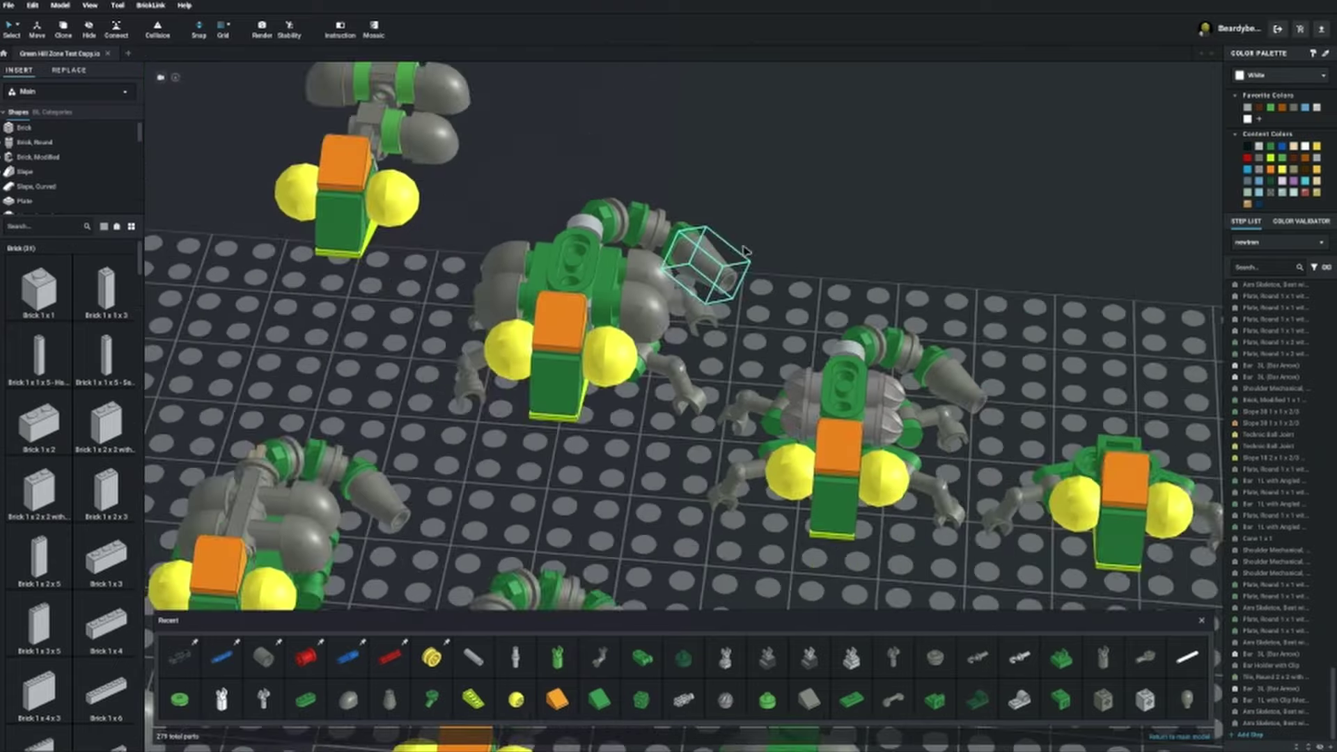
{"action": "scroll", "coordinate": [733, 293], "scroll_direction": "up", "scroll_amount": 4}
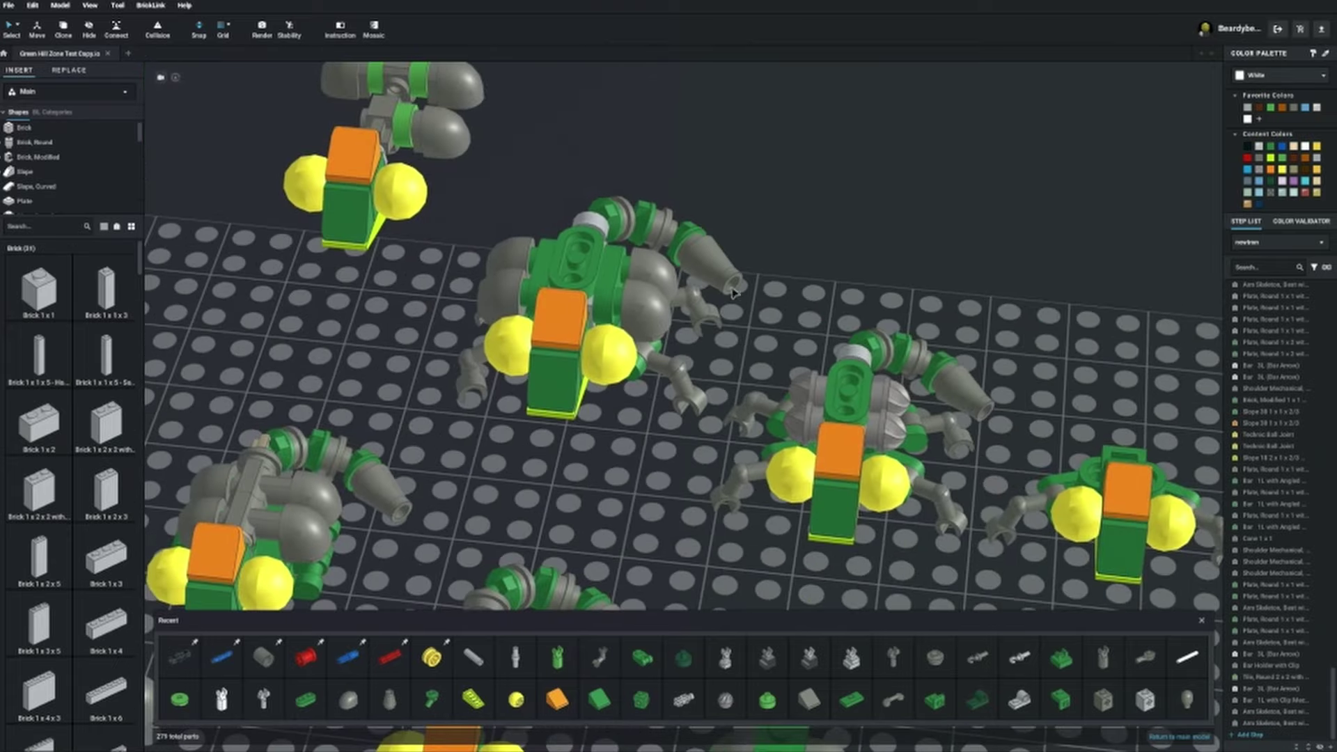
{"action": "right_click_drag", "start_coordinate": [733, 293], "coordinate": [721, 342]}
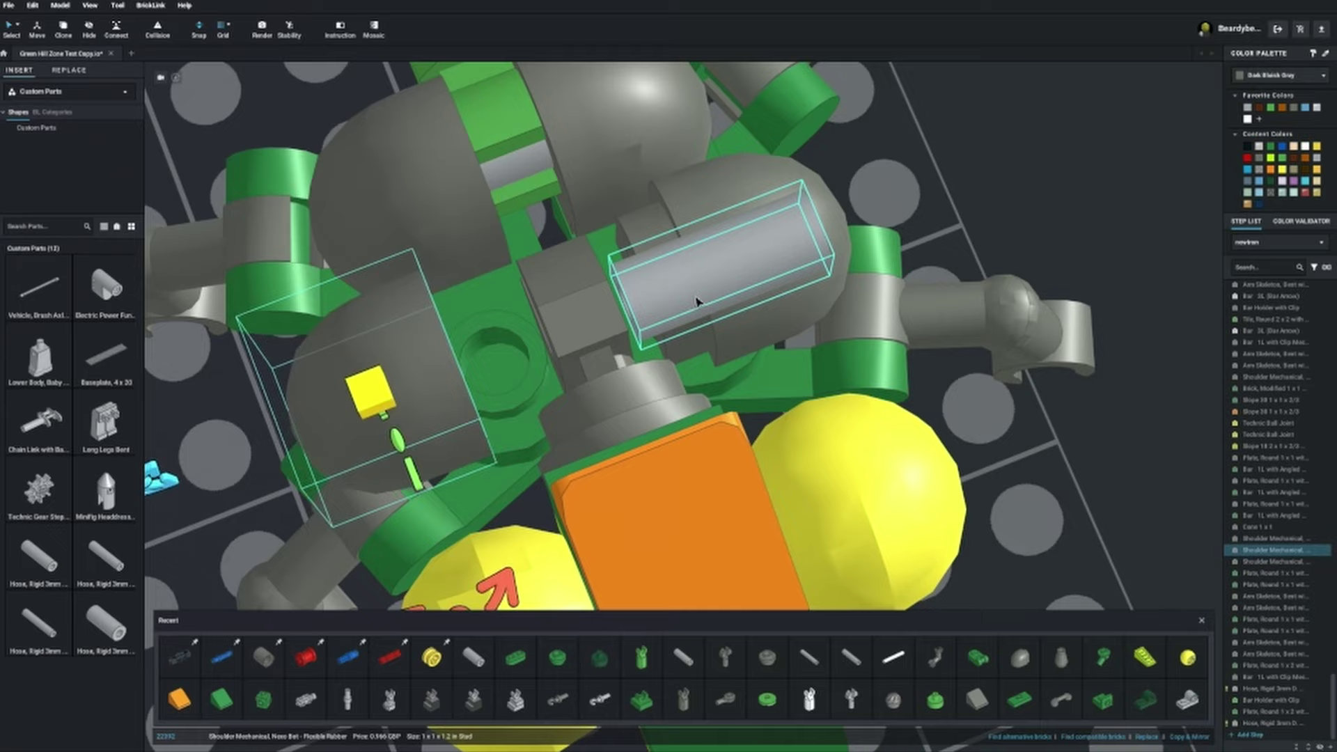
Look down on the Newtron and select its grey shoulder part
{"action": "right_click_drag", "start_coordinate": [696, 301], "coordinate": [805, 302]}
{"action": "left_click", "coordinate": [805, 302]}
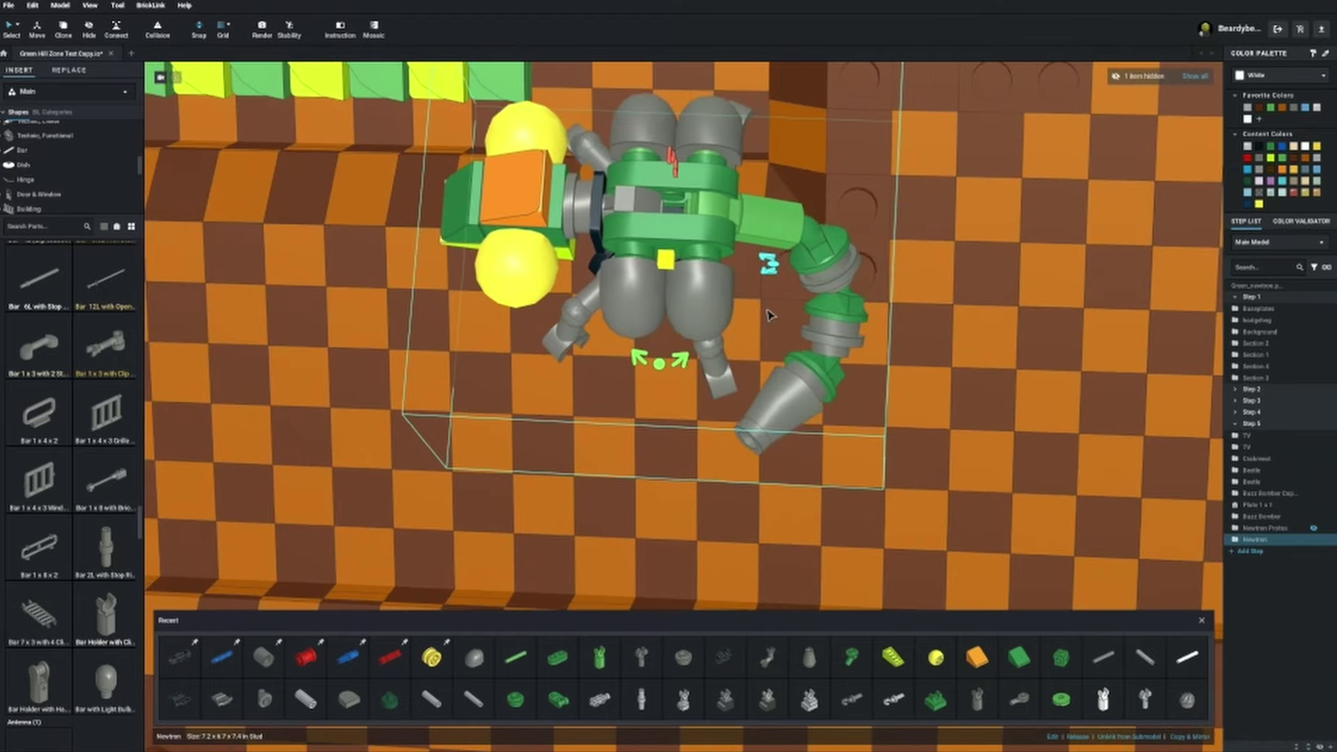
Zoom in close on the Newtron on the facade and select the brown Tile 1x1 behind it
{"action": "right_click_drag", "start_coordinate": [711, 225], "coordinate": [754, 273]}
{"action": "scroll", "coordinate": [754, 273], "scroll_direction": "down", "scroll_amount": 5}
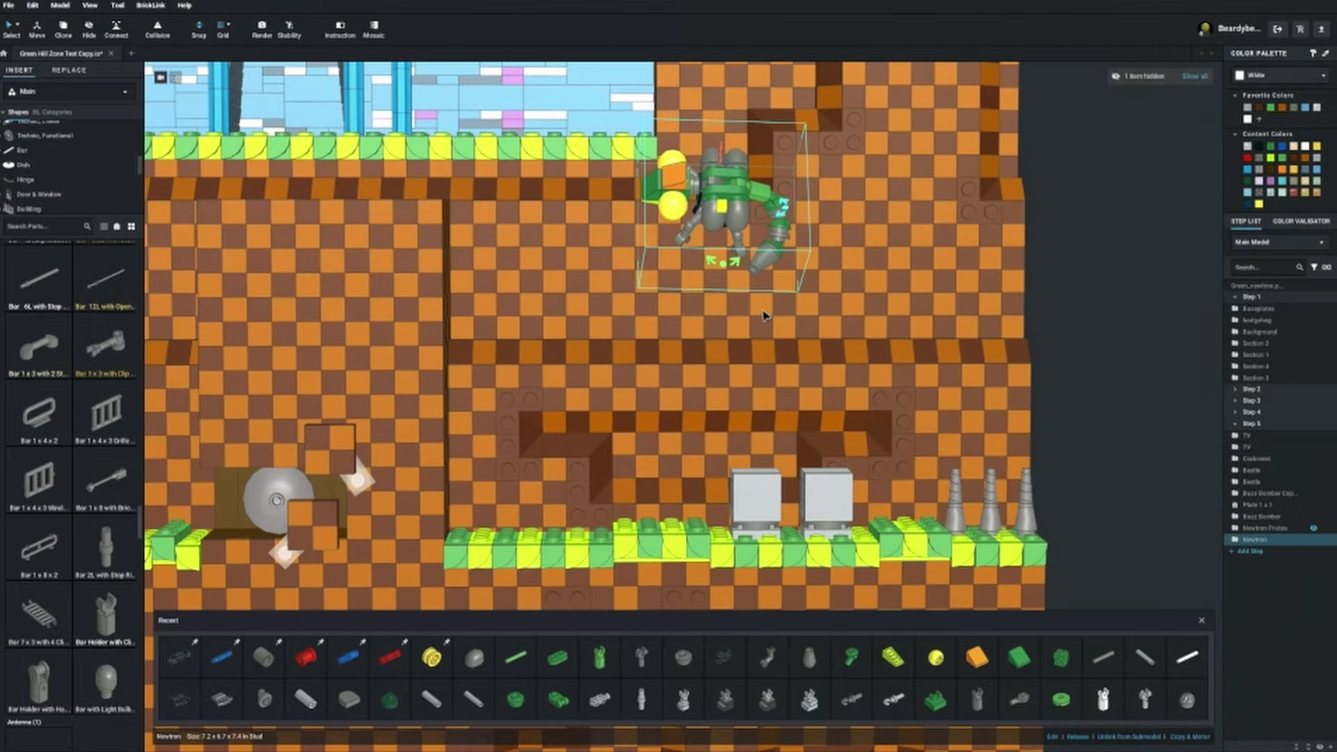
{"action": "scroll", "coordinate": [1045, 322], "scroll_direction": "down", "scroll_amount": 2}
{"action": "right_click_drag", "start_coordinate": [1045, 325], "coordinate": [1023, 320]}
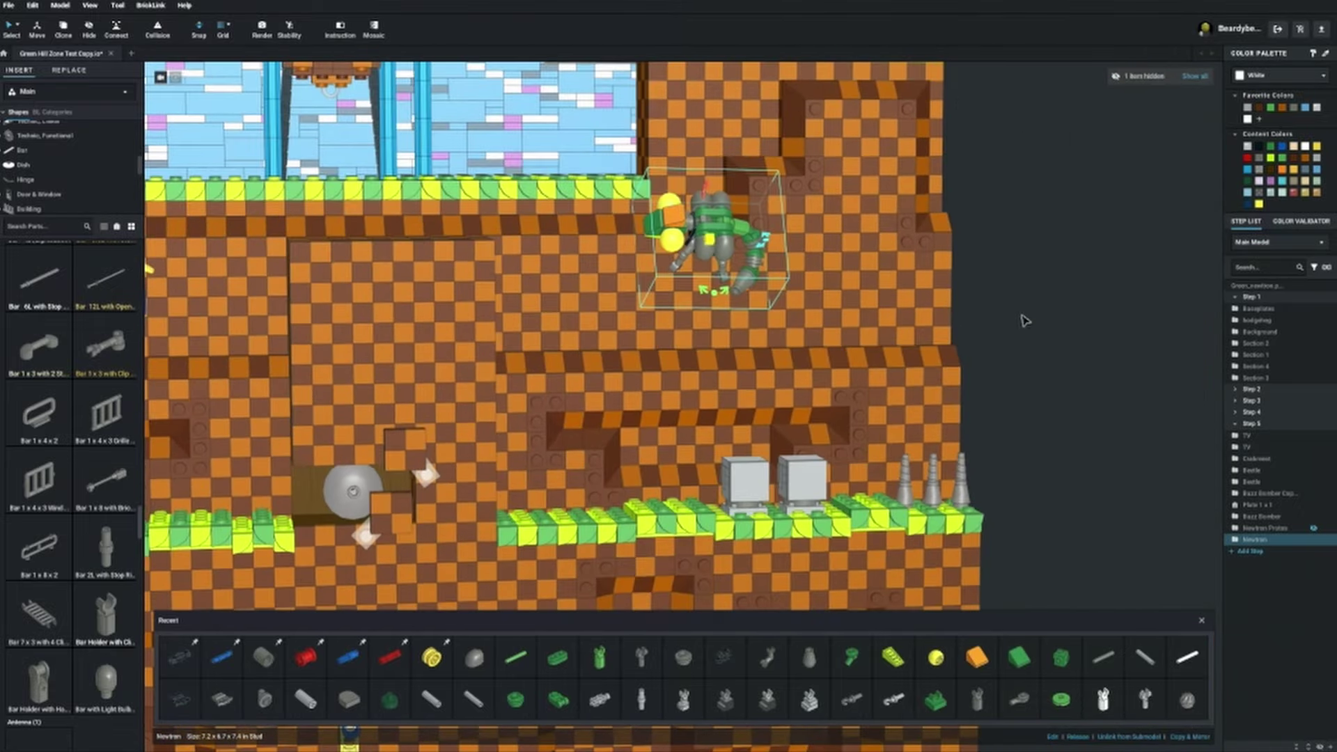
{"action": "scroll", "coordinate": [724, 465], "scroll_direction": "up", "scroll_amount": 5}
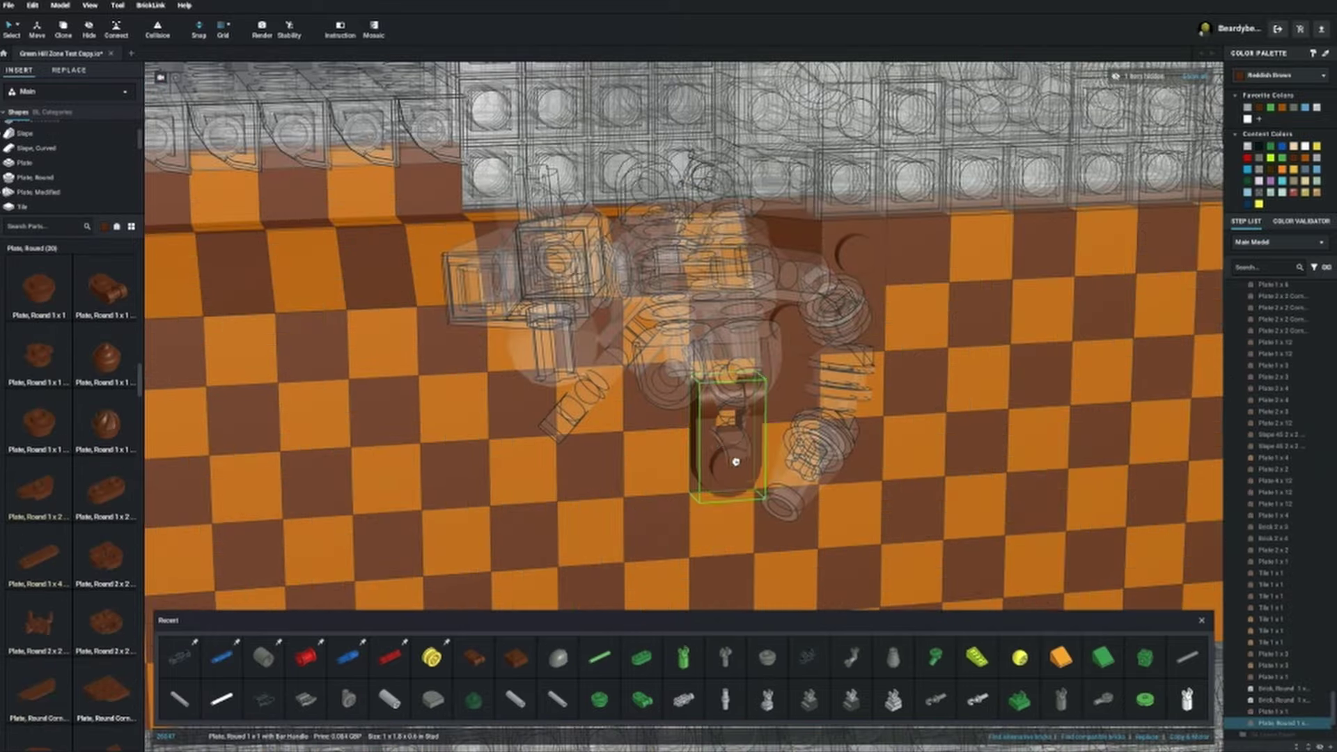
{"action": "right_click_drag", "start_coordinate": [724, 466], "coordinate": [686, 365]}
{"action": "scroll", "coordinate": [686, 366], "scroll_direction": "up", "scroll_amount": 2}
{"action": "scroll", "coordinate": [686, 365], "scroll_direction": "up", "scroll_amount": 3}
{"action": "left_click", "coordinate": [711, 407]}
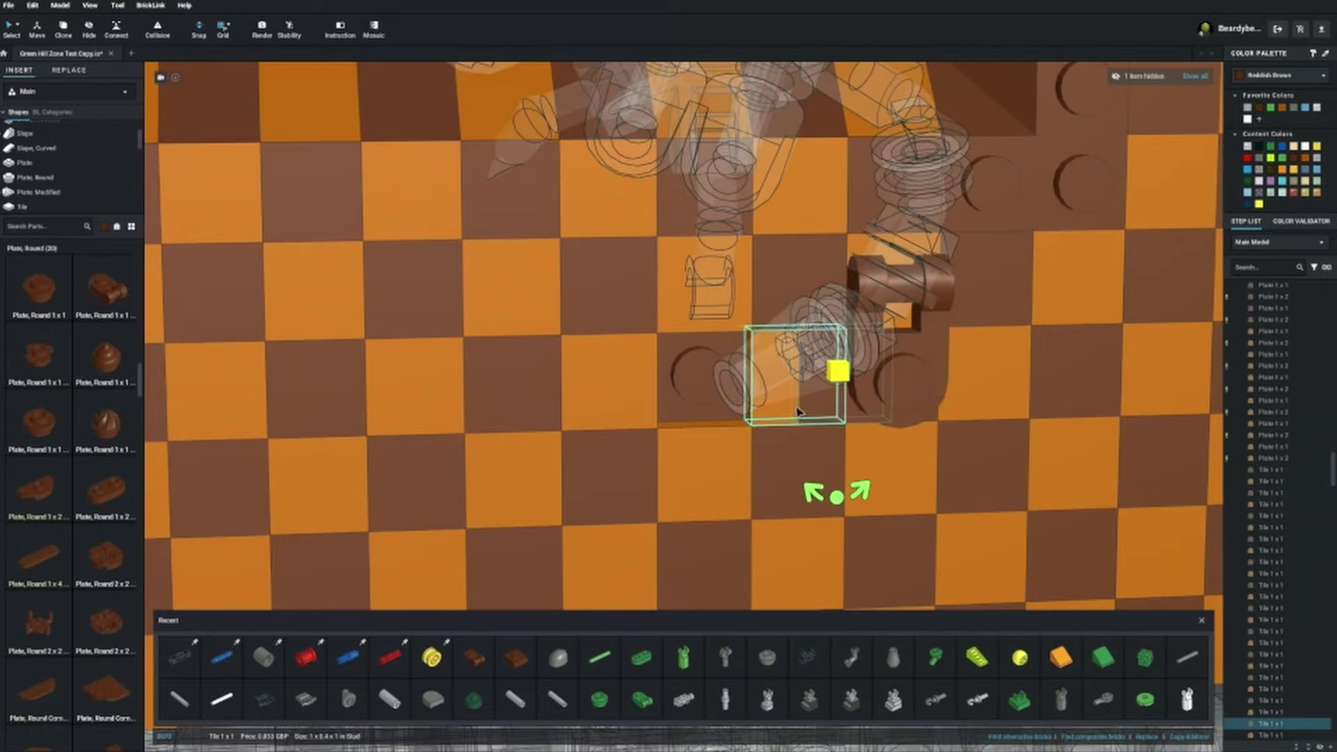
{"action": "scroll", "coordinate": [933, 395], "scroll_direction": "down", "scroll_amount": 8}
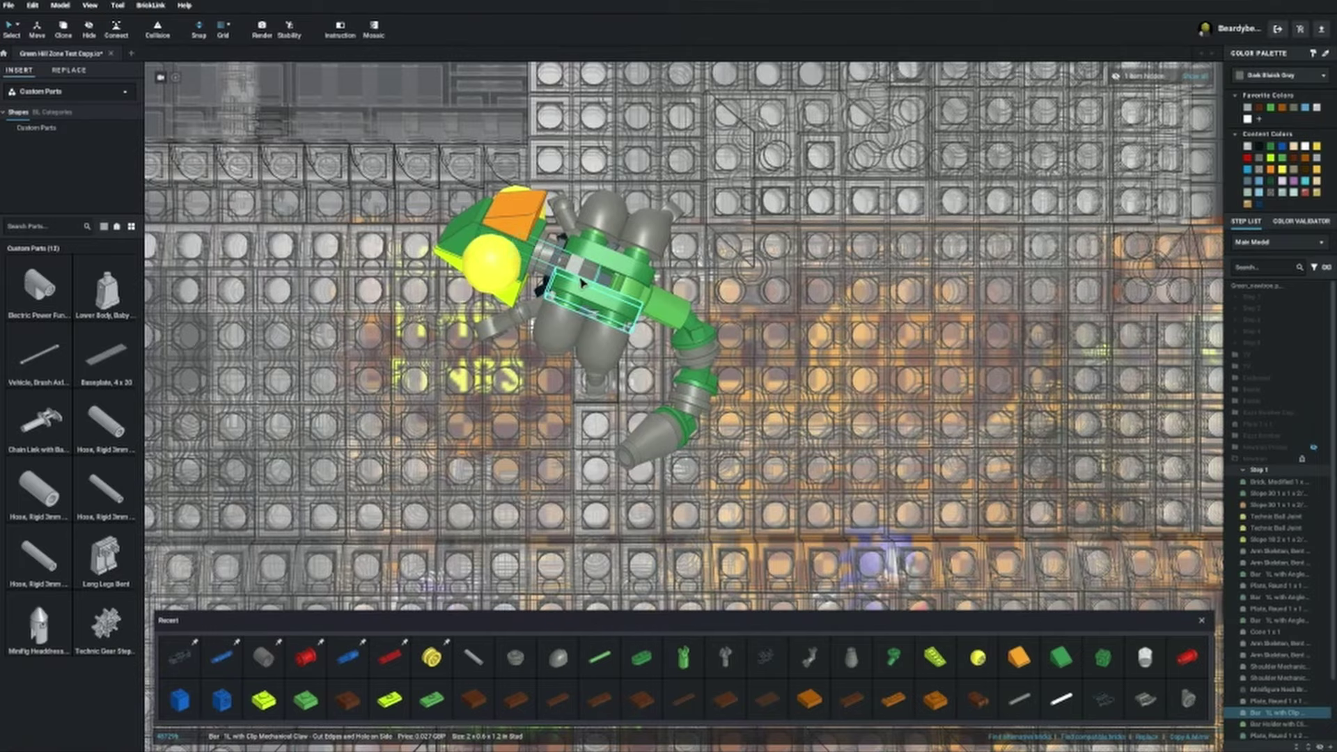
{"action": "scroll", "coordinate": [582, 282], "scroll_direction": "up", "scroll_amount": 10}
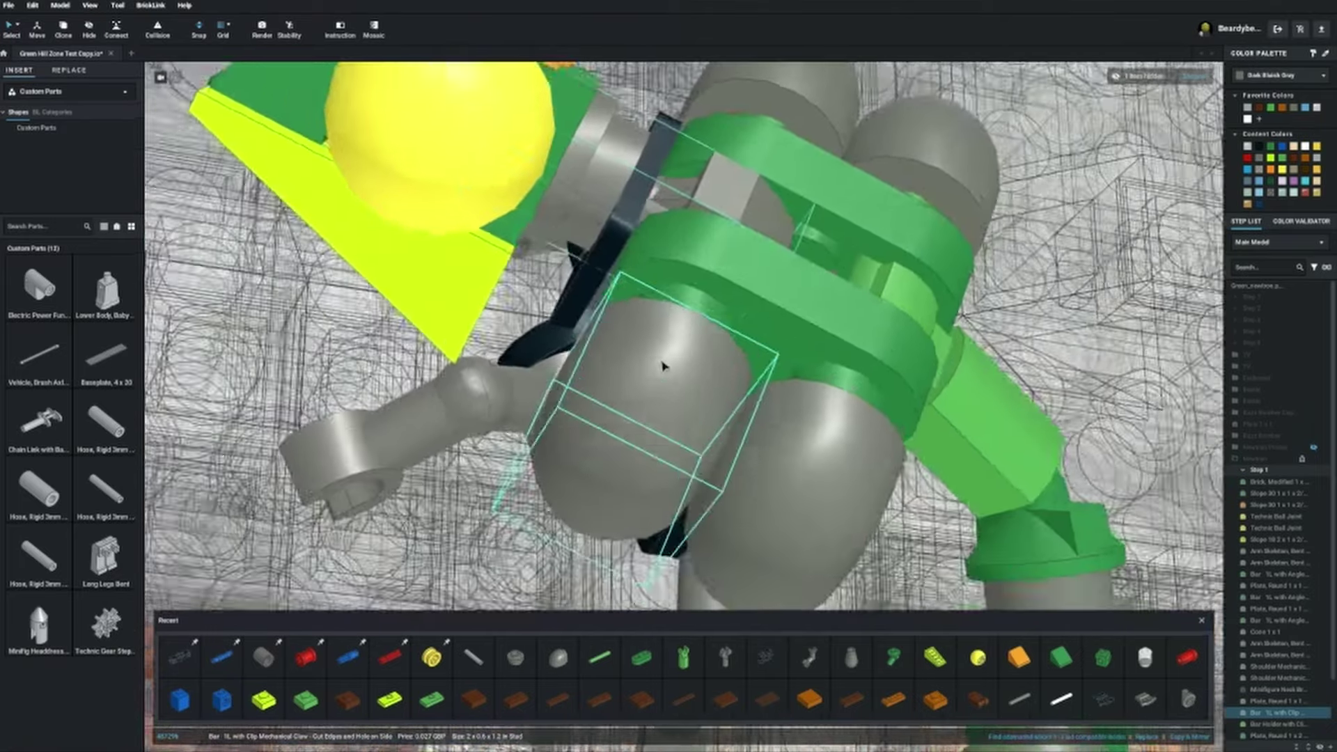
{"action": "scroll", "coordinate": [696, 355], "scroll_direction": "up", "scroll_amount": 10}
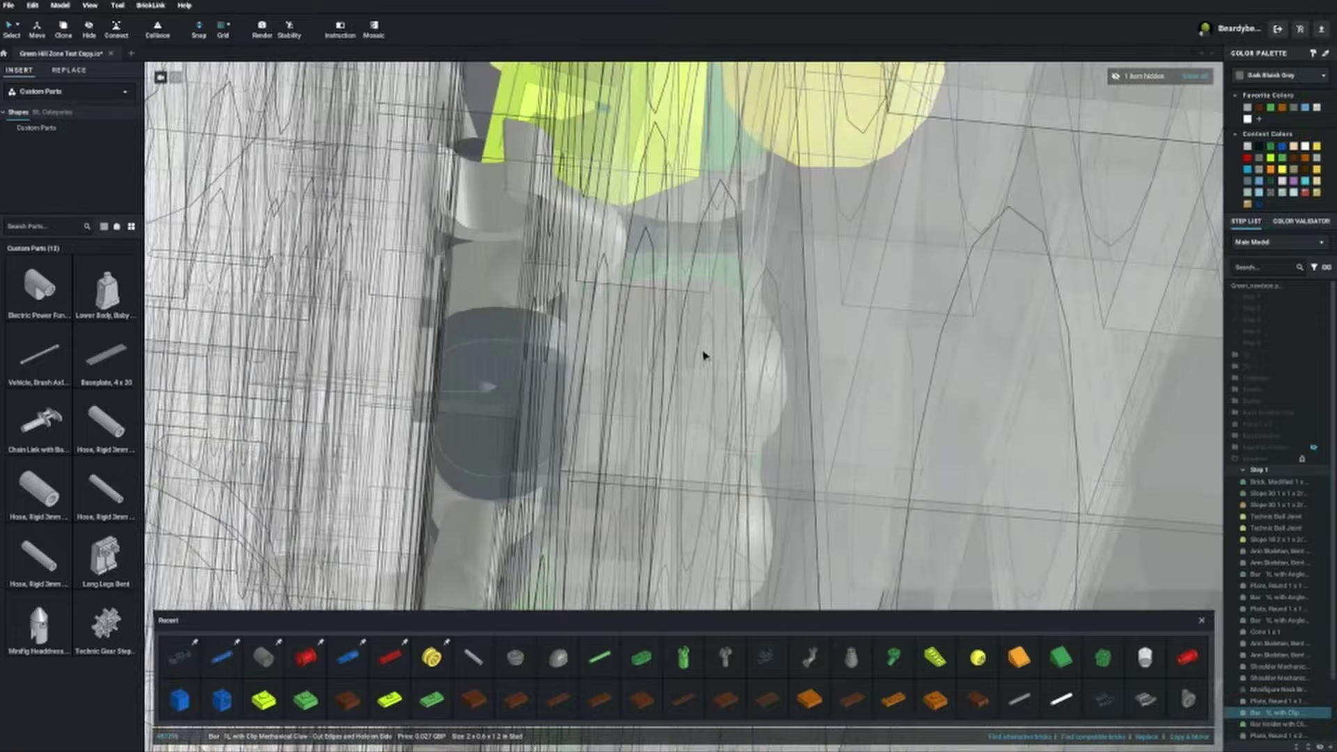
{"action": "scroll", "coordinate": [703, 355], "scroll_direction": "down", "scroll_amount": 5}
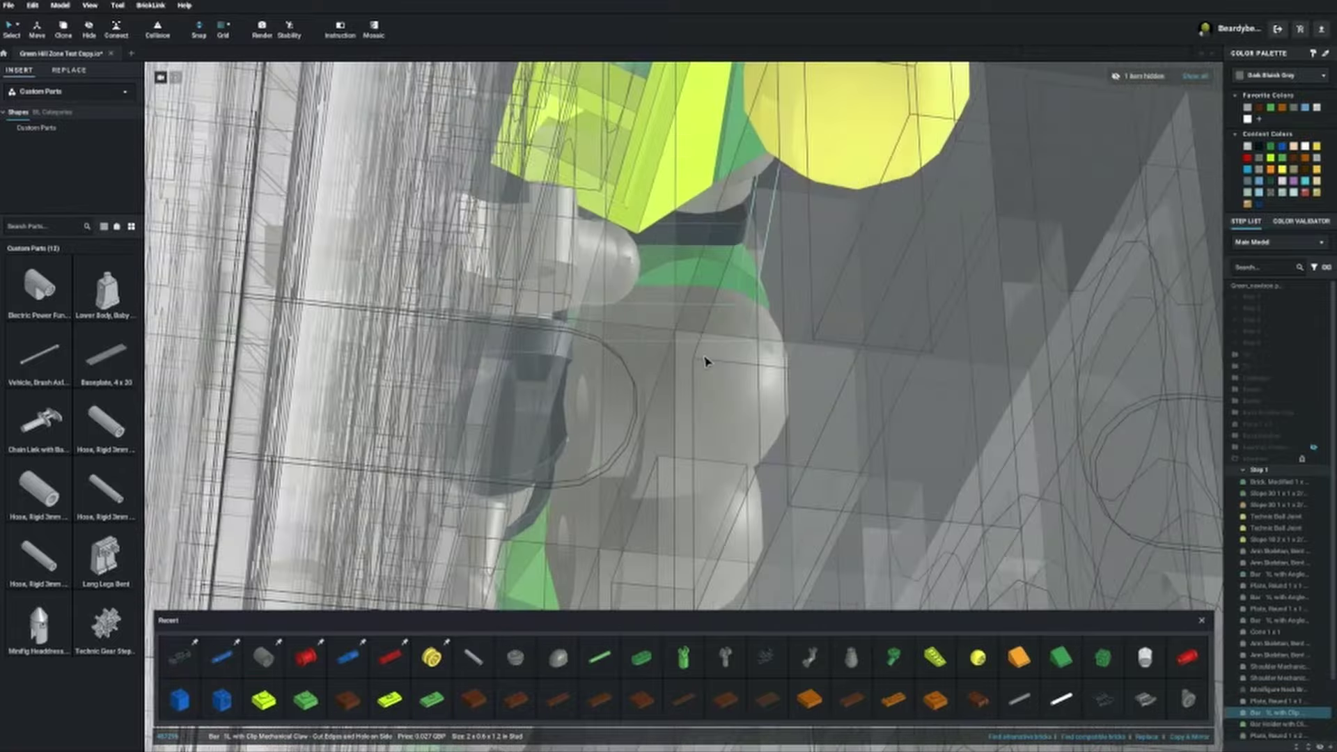
{"action": "scroll", "coordinate": [705, 362], "scroll_direction": "up", "scroll_amount": 5}
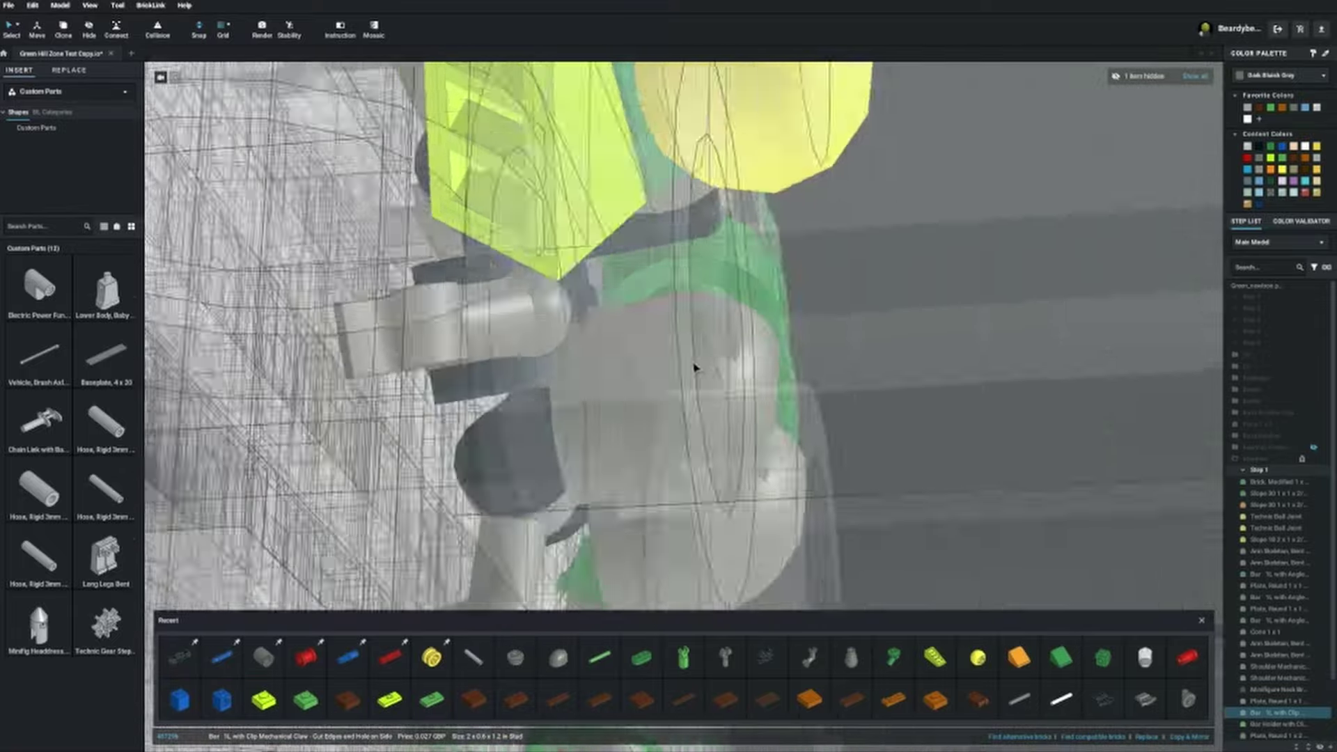